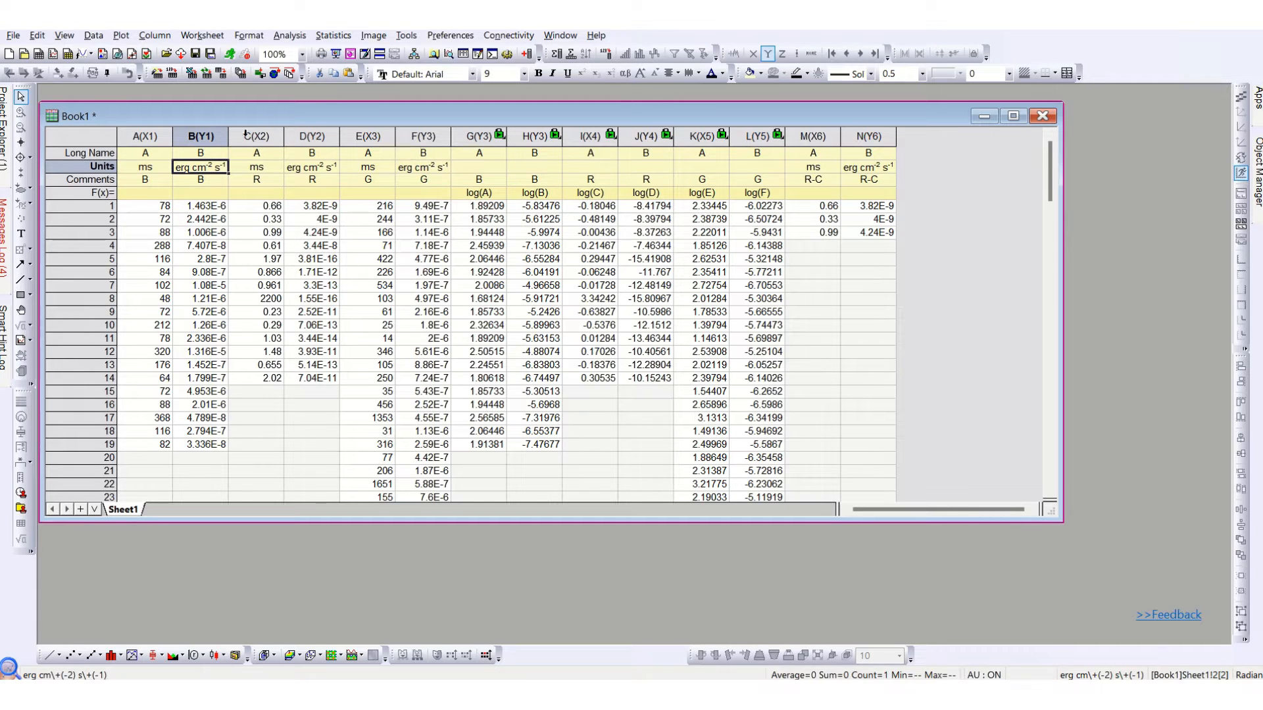
Start a 2D Kernel Density plot from columns A and B and save its settings as the default theme.
{"action": "left_click", "coordinate": [161, 220]}
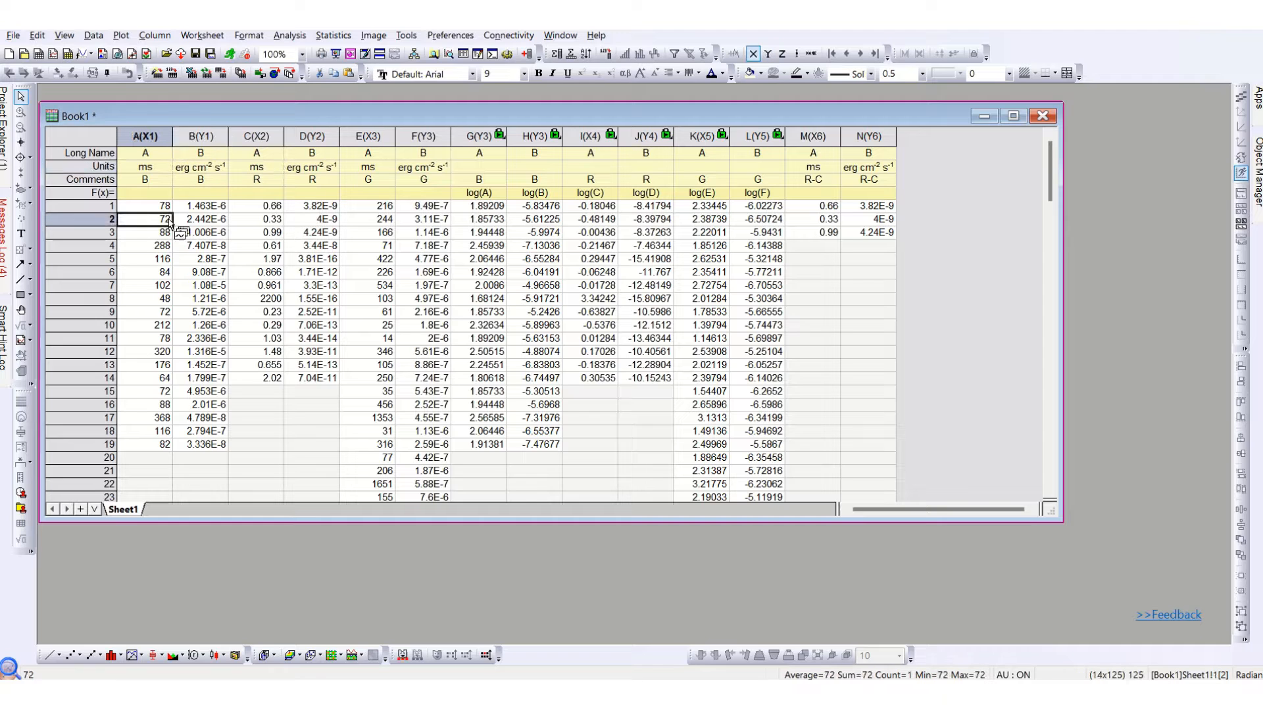
{"action": "left_click_drag", "start_coordinate": [157, 144], "coordinate": [197, 146]}
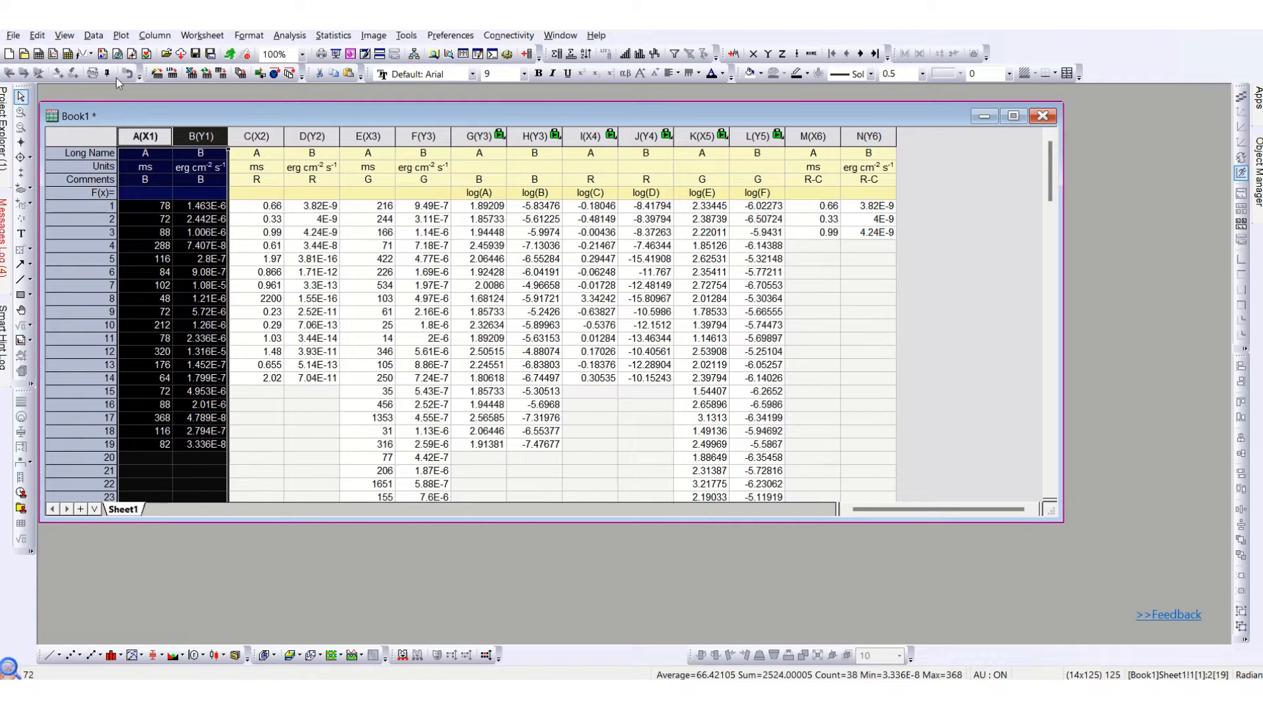
{"action": "left_click", "coordinate": [127, 40]}
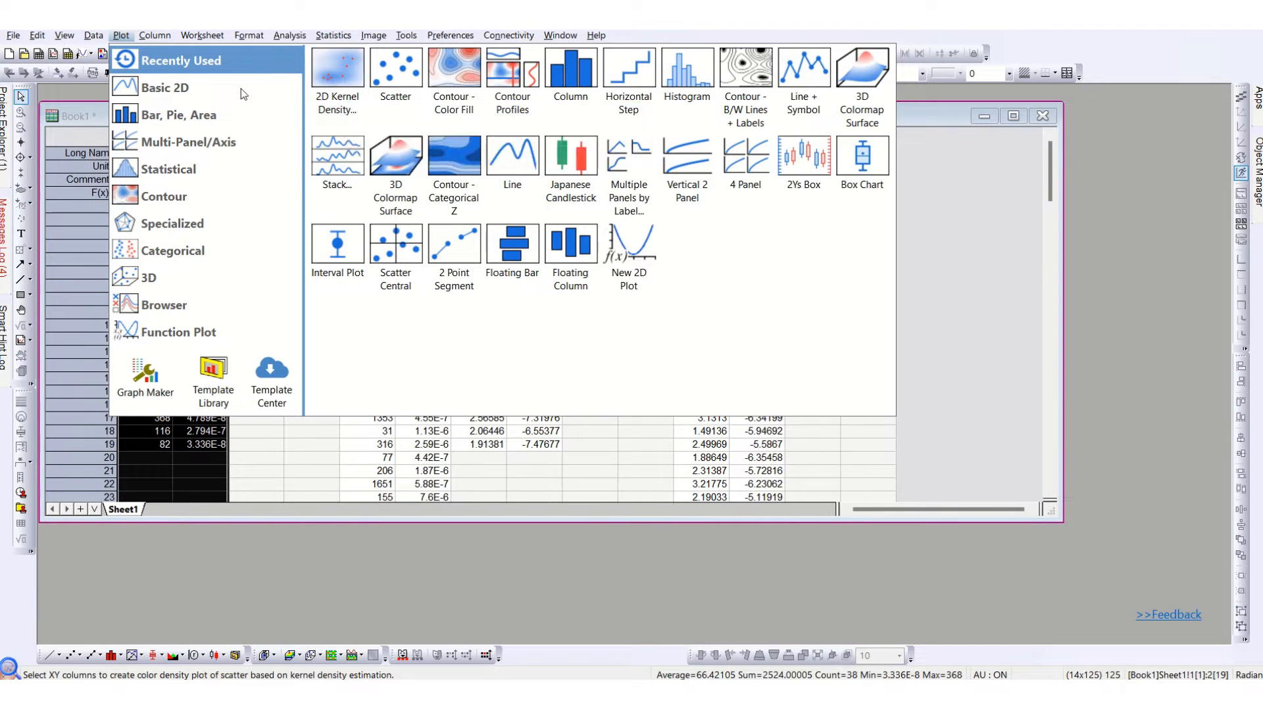
{"action": "mouse_move", "coordinate": [175, 198]}
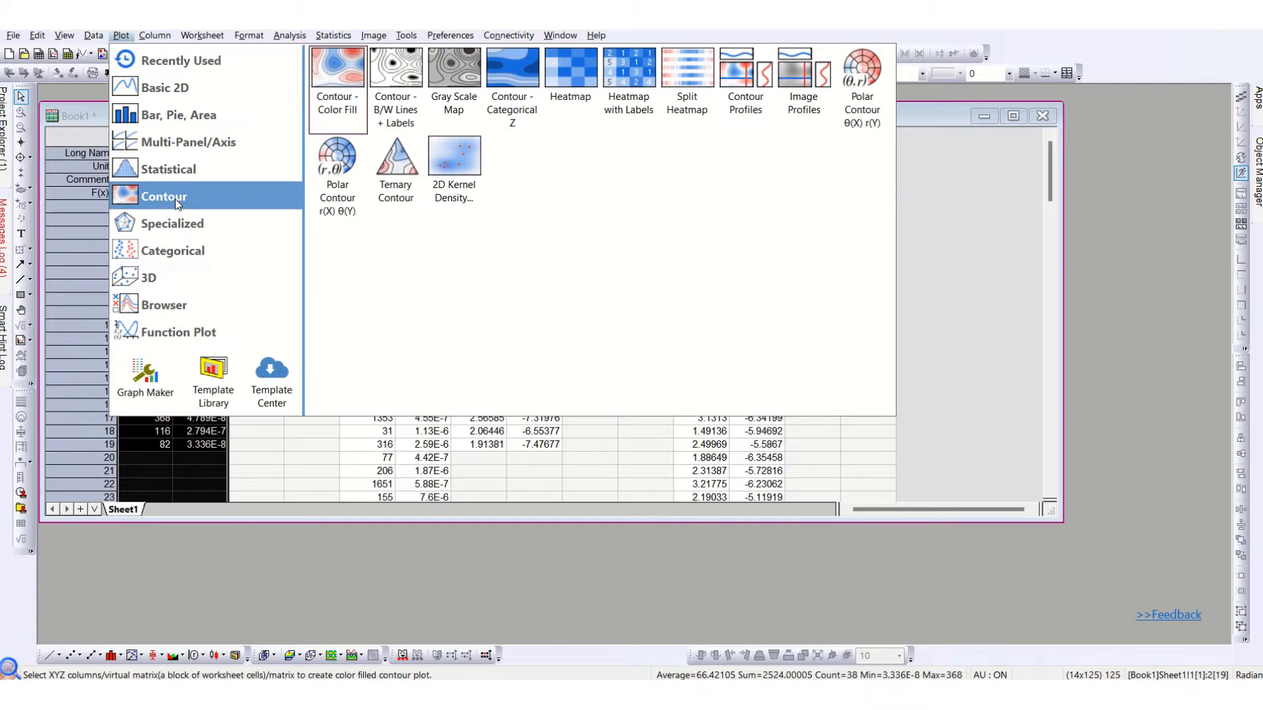
{"action": "left_click", "coordinate": [444, 167]}
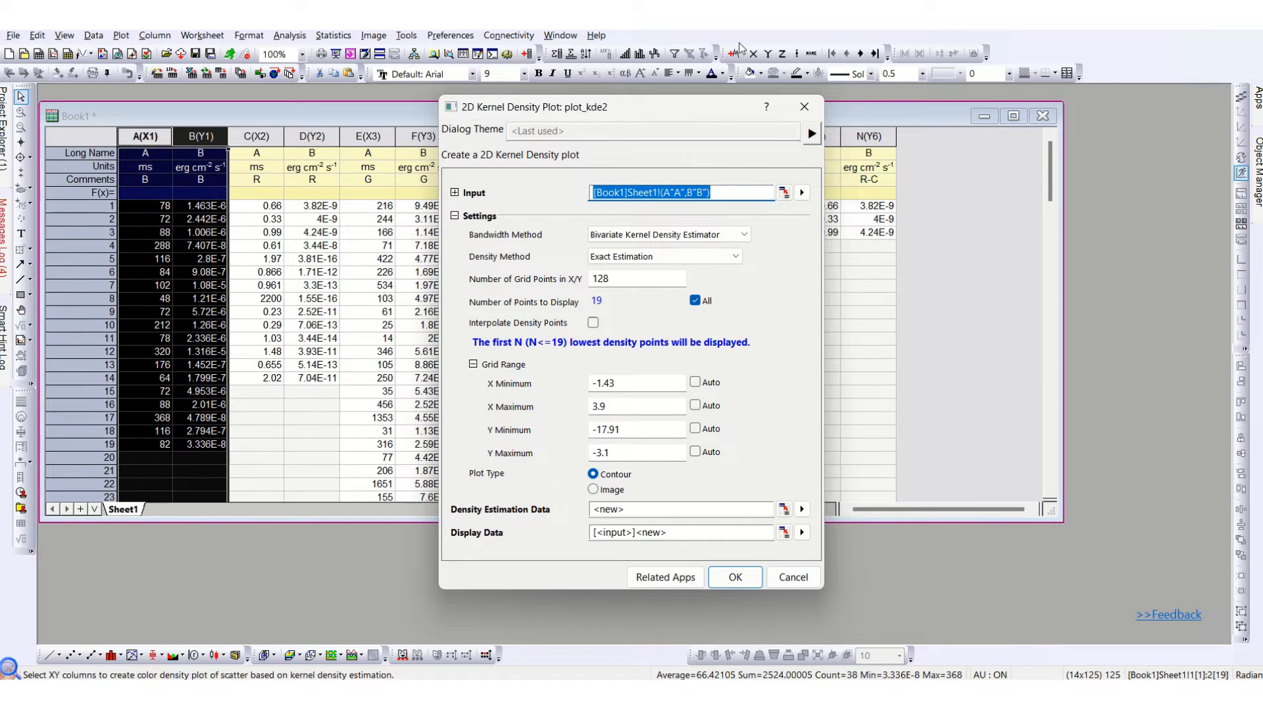
{"action": "left_click", "coordinate": [812, 134]}
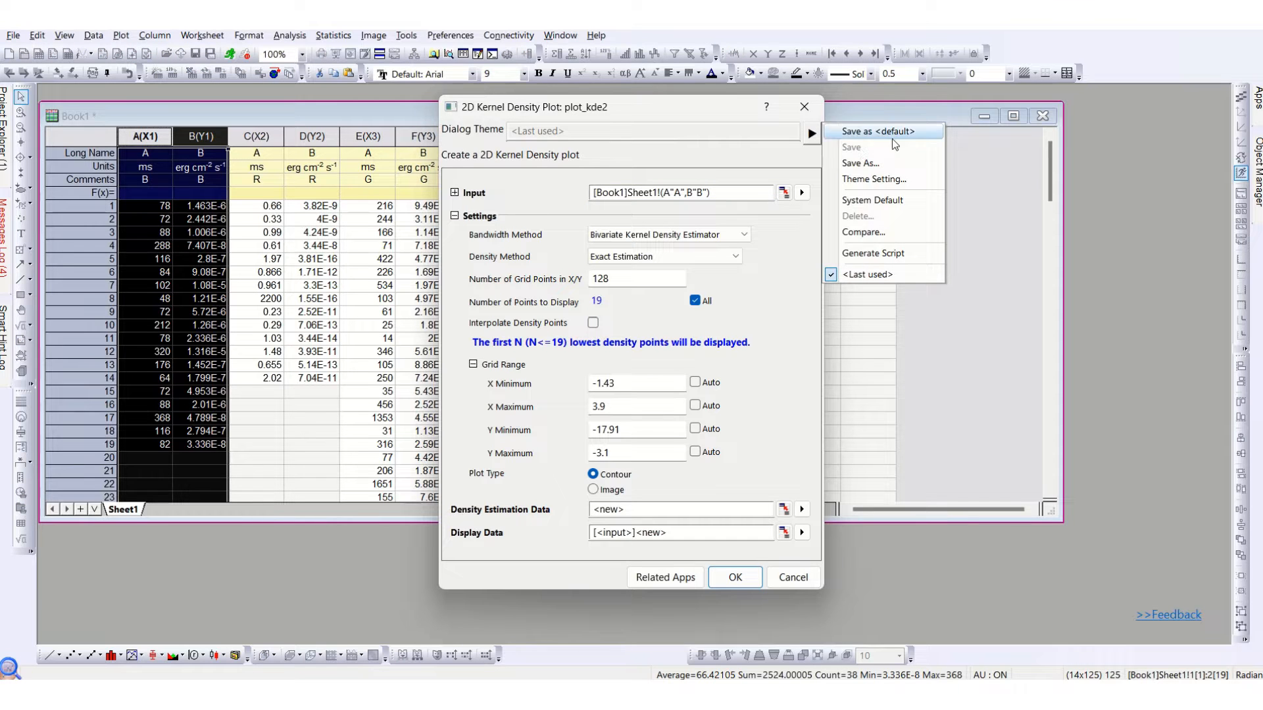
{"action": "left_click", "coordinate": [889, 136]}
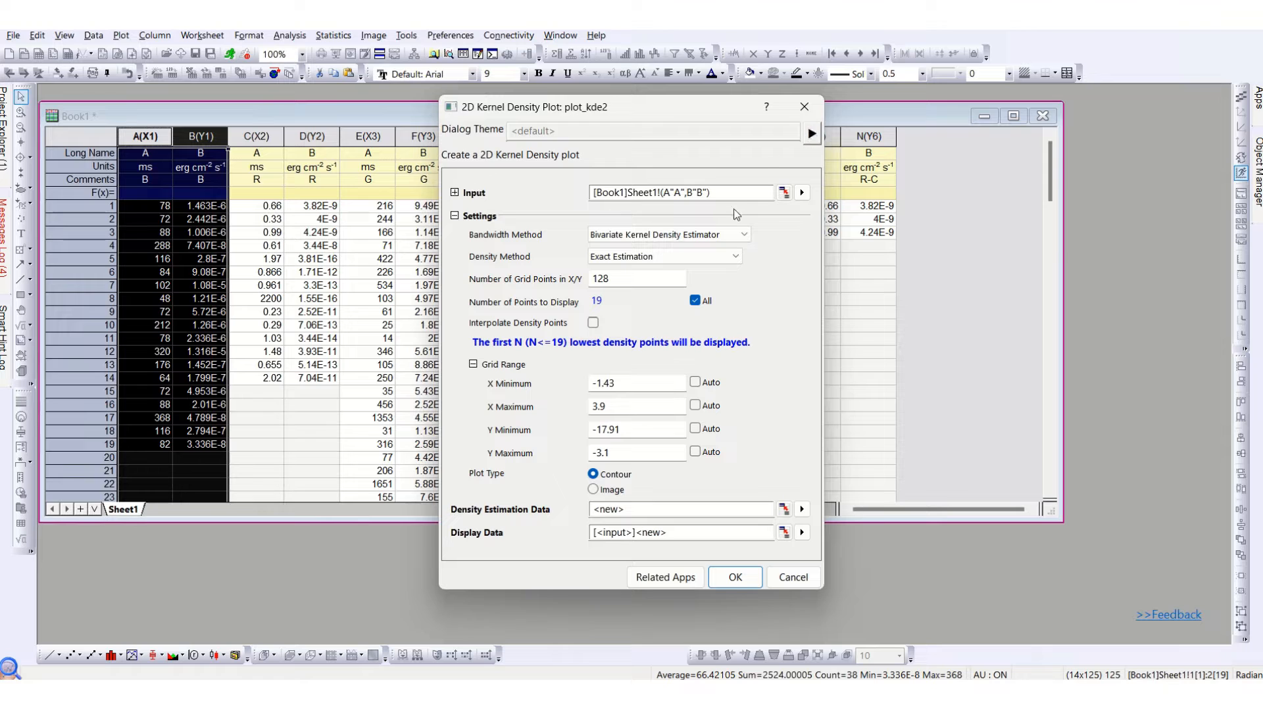
Set the number of grid points in X/Y to 32 and turn off the All option for points to display.
{"action": "double_click", "coordinate": [656, 280]}
{"action": "type", "text": "32"}
{"action": "left_click", "coordinate": [700, 303]}
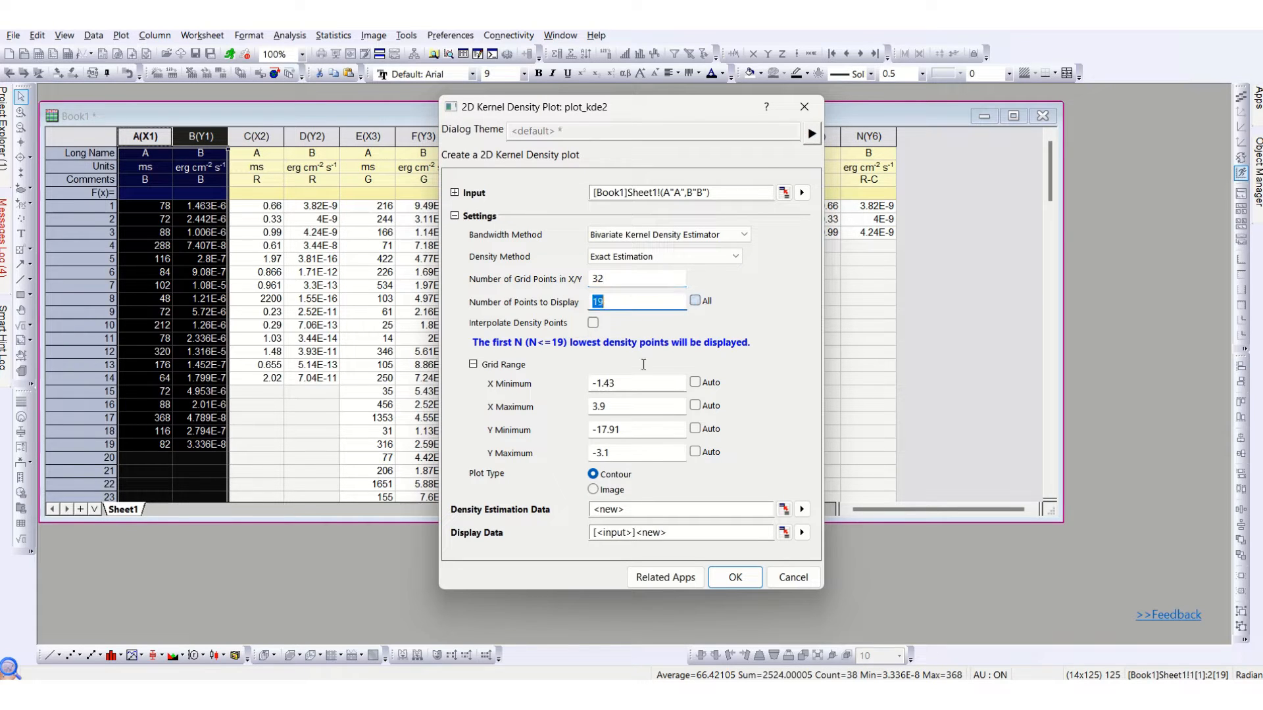
Set the X and Y minimum and maximum of the grid range to Auto and create the density plot.
{"action": "left_click", "coordinate": [696, 382]}
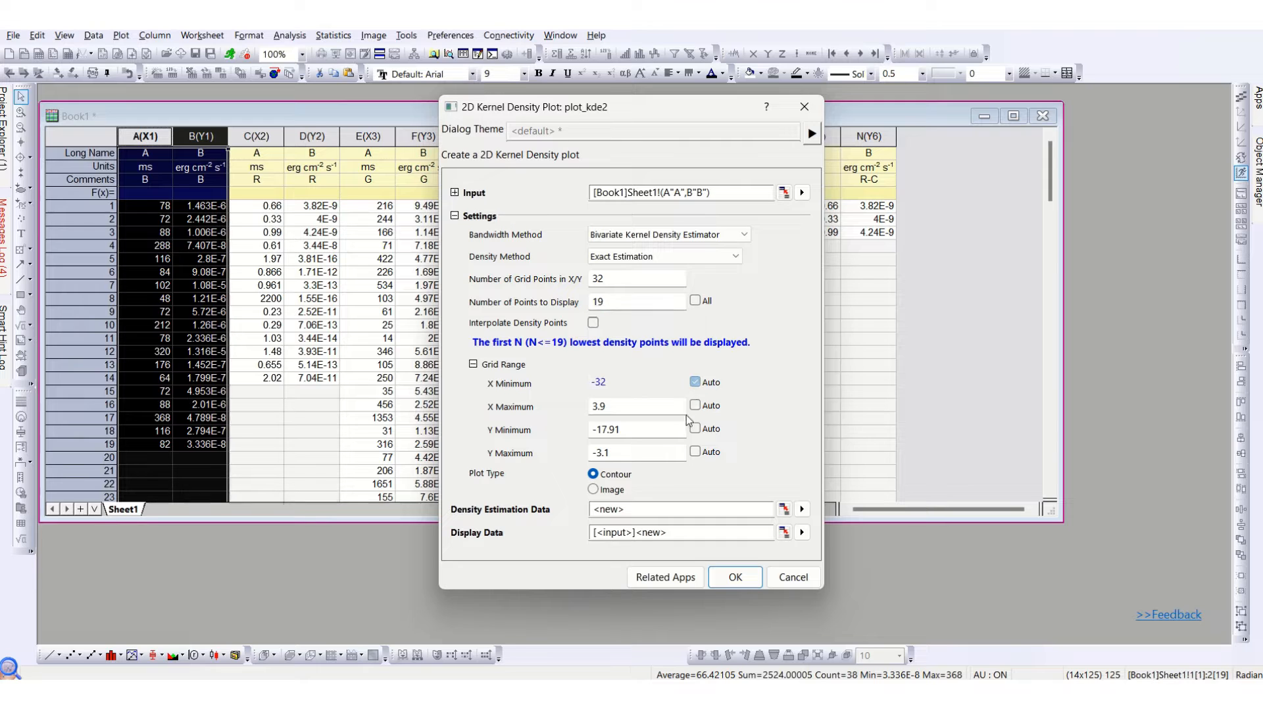
{"action": "left_click", "coordinate": [696, 405]}
{"action": "left_click", "coordinate": [695, 428]}
{"action": "left_click", "coordinate": [696, 452]}
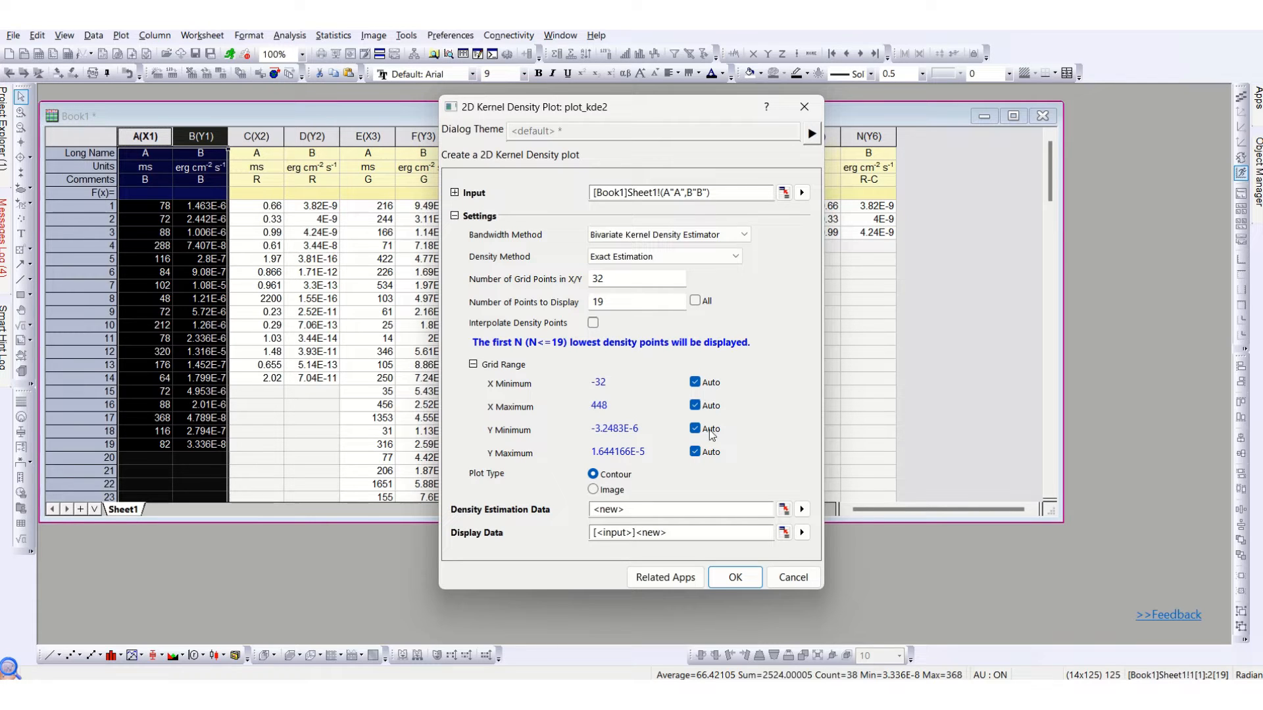
{"action": "left_click", "coordinate": [735, 577]}
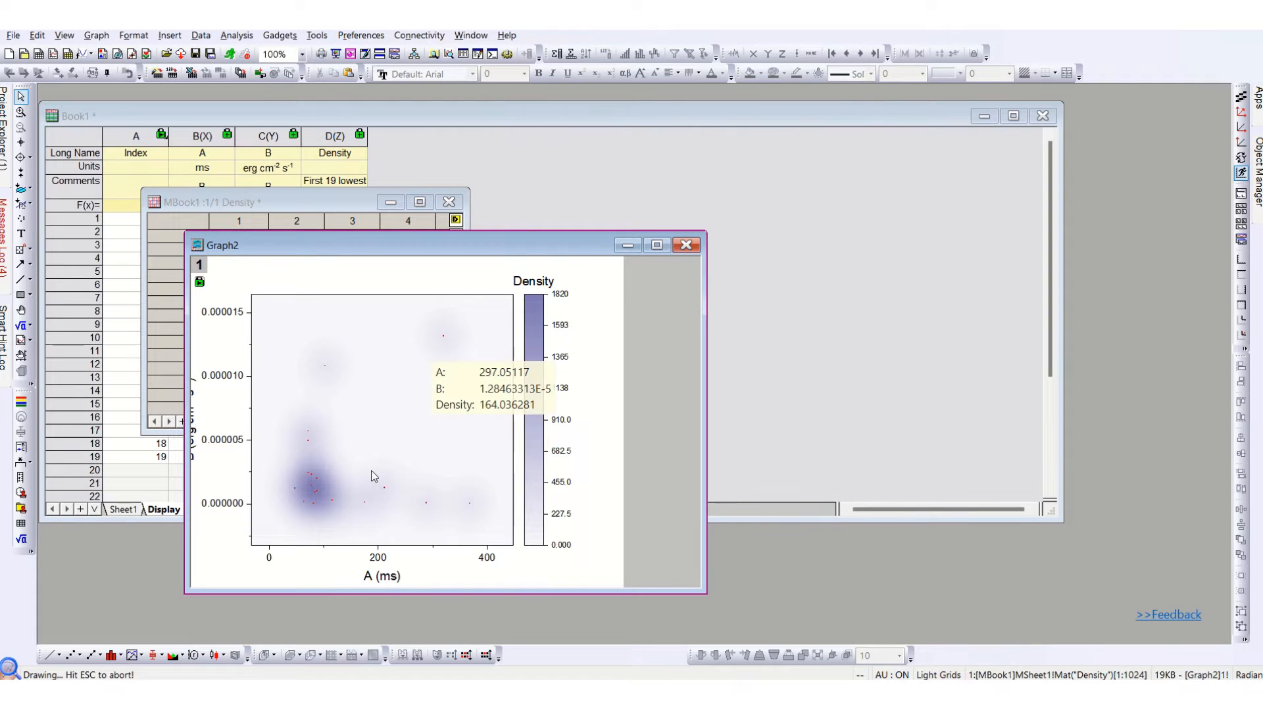
Move the density graph clear of the matrix window and examine it at full window size.
{"action": "left_click_drag", "start_coordinate": [408, 245], "coordinate": [707, 140]}
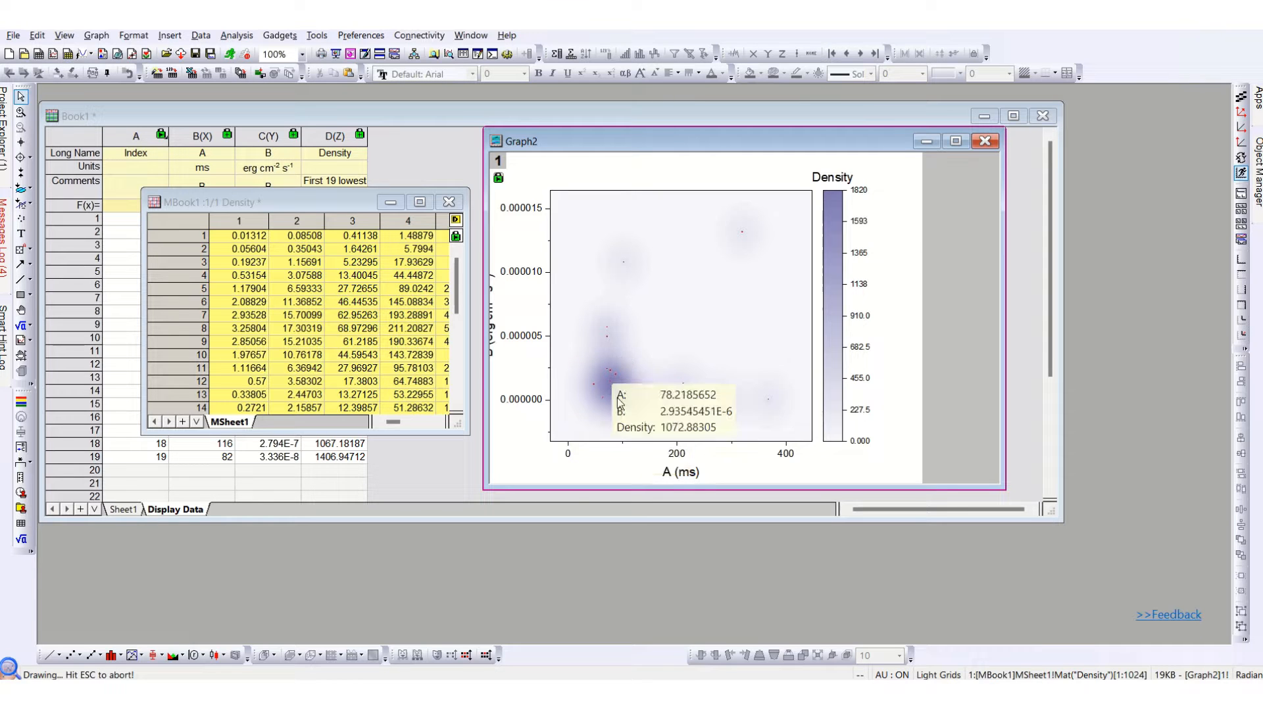
{"action": "double_click", "coordinate": [734, 141]}
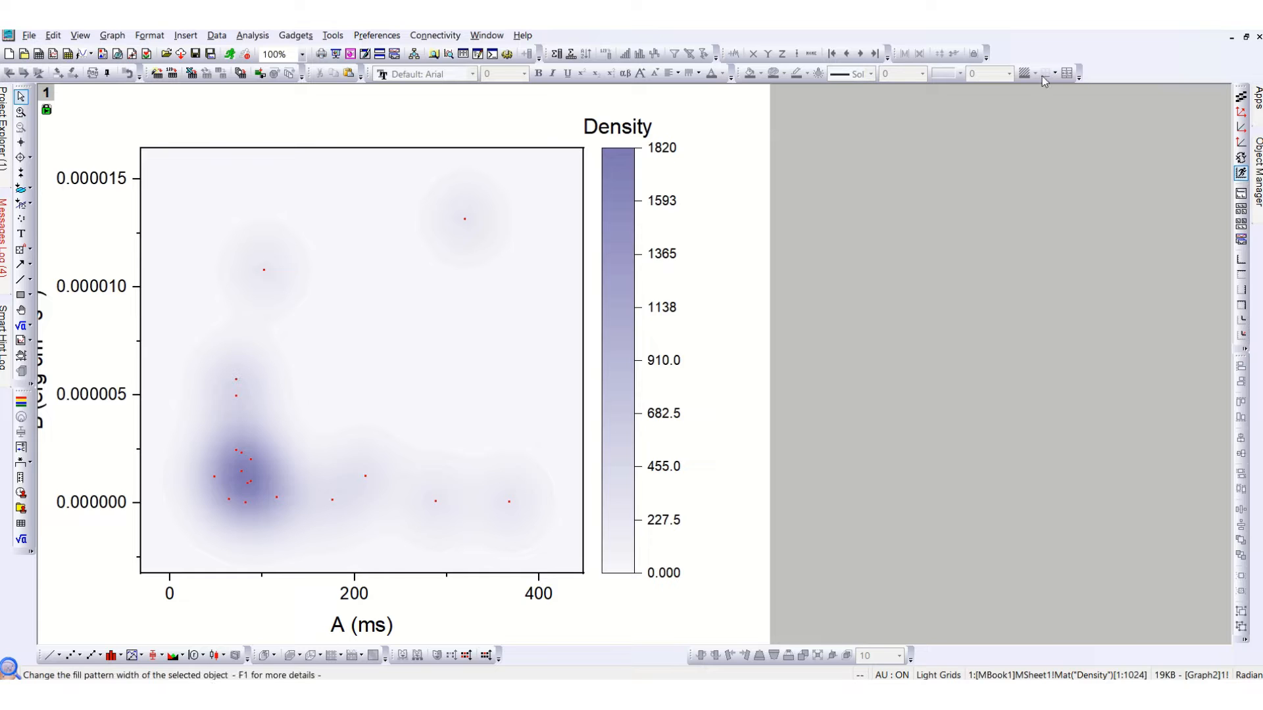
{"action": "left_click", "coordinate": [1245, 36]}
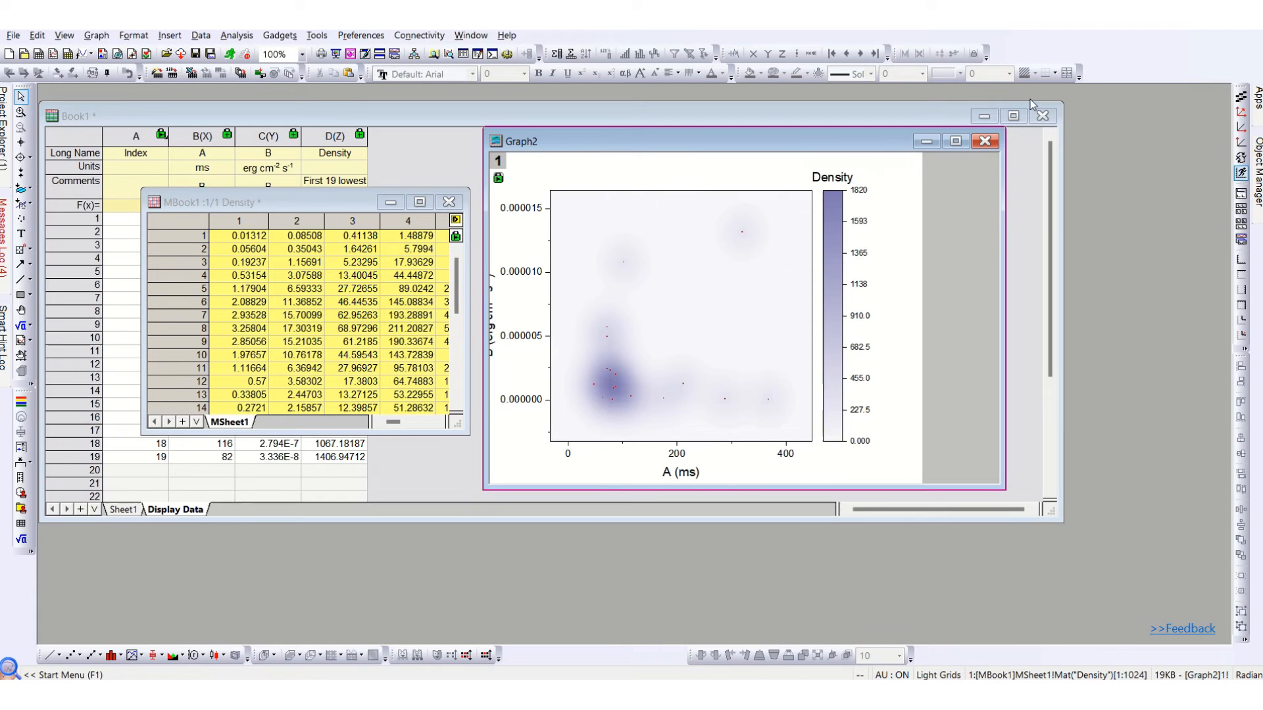
Delete the density graph, its density matrix book and the Display Data sheet.
{"action": "left_click", "coordinate": [985, 141]}
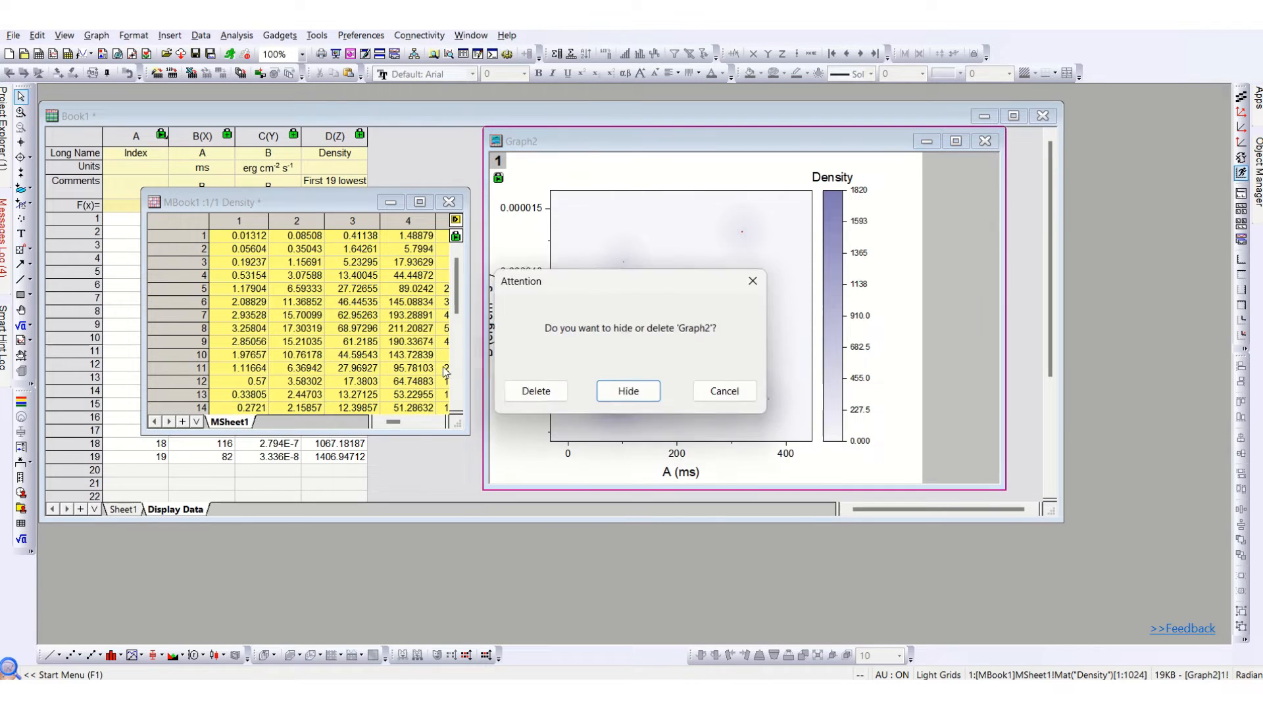
{"action": "left_click", "coordinate": [536, 391]}
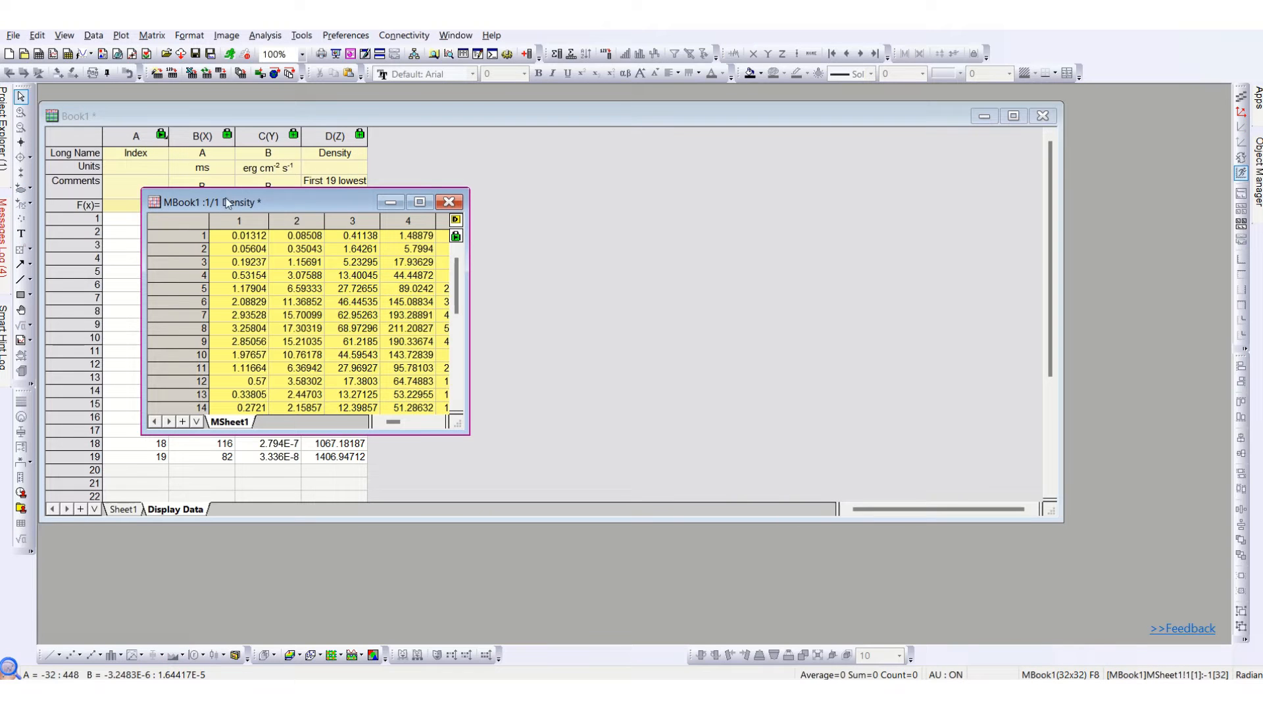
{"action": "left_click", "coordinate": [449, 202]}
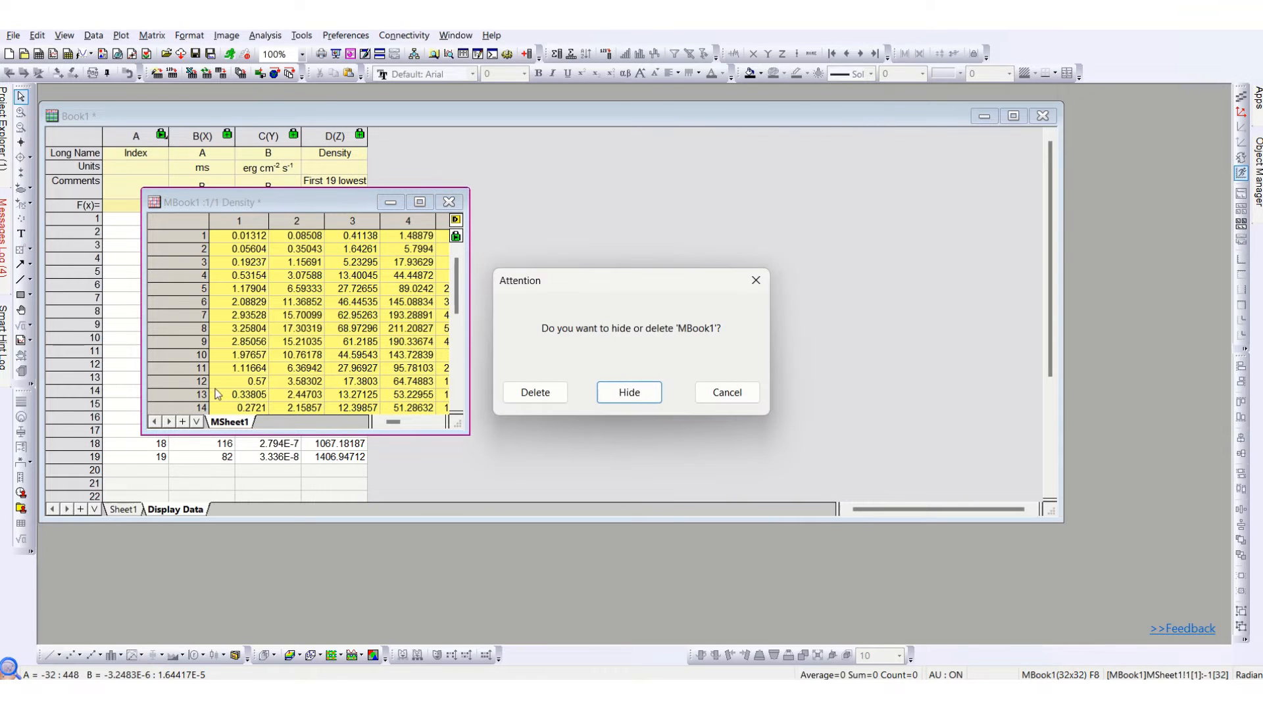
{"action": "left_click", "coordinate": [517, 395]}
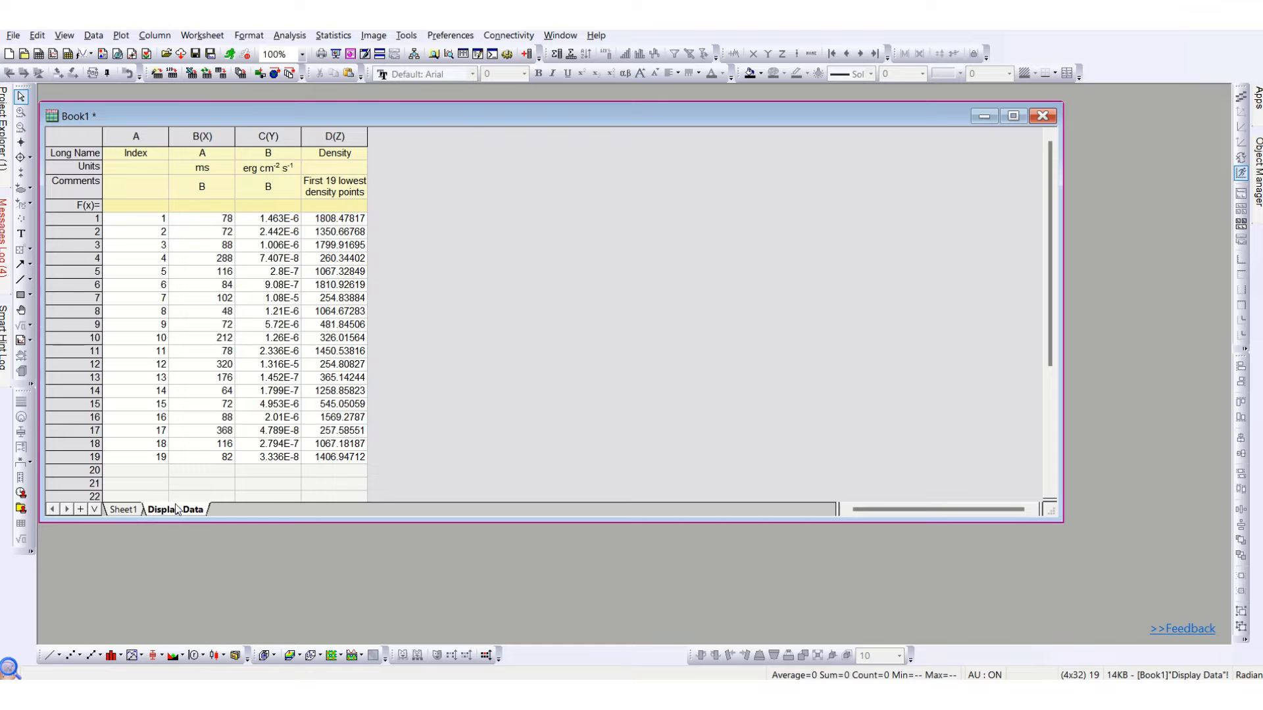
{"action": "right_click", "coordinate": [176, 508]}
{"action": "left_click", "coordinate": [257, 230]}
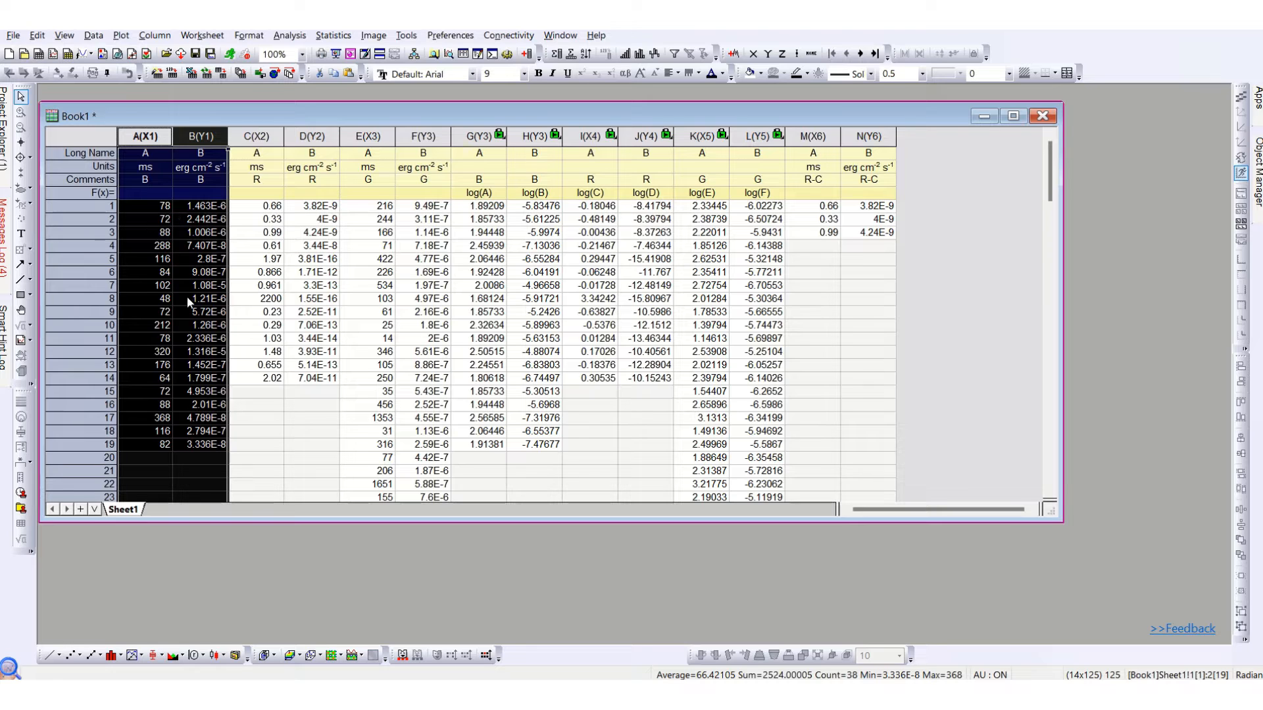
Check the log(A) and log(B) column formulas and set column G as an X column.
{"action": "left_click", "coordinate": [511, 338]}
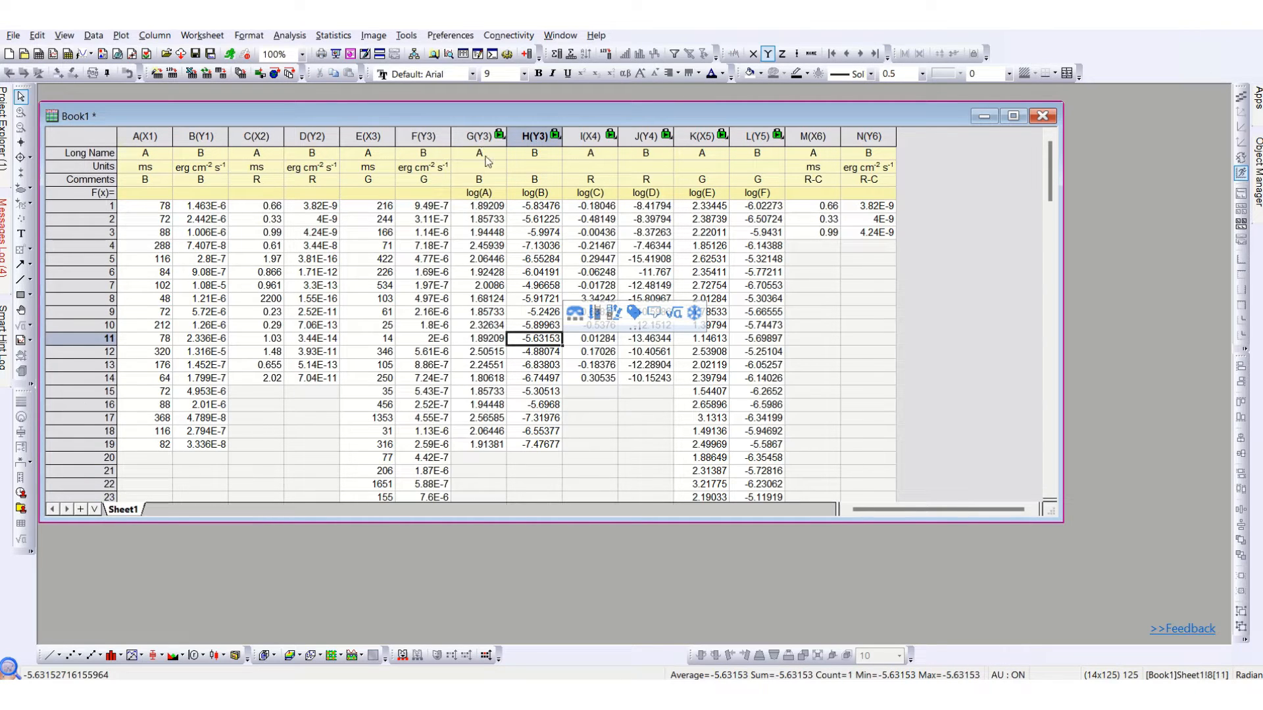
{"action": "left_click", "coordinate": [490, 192]}
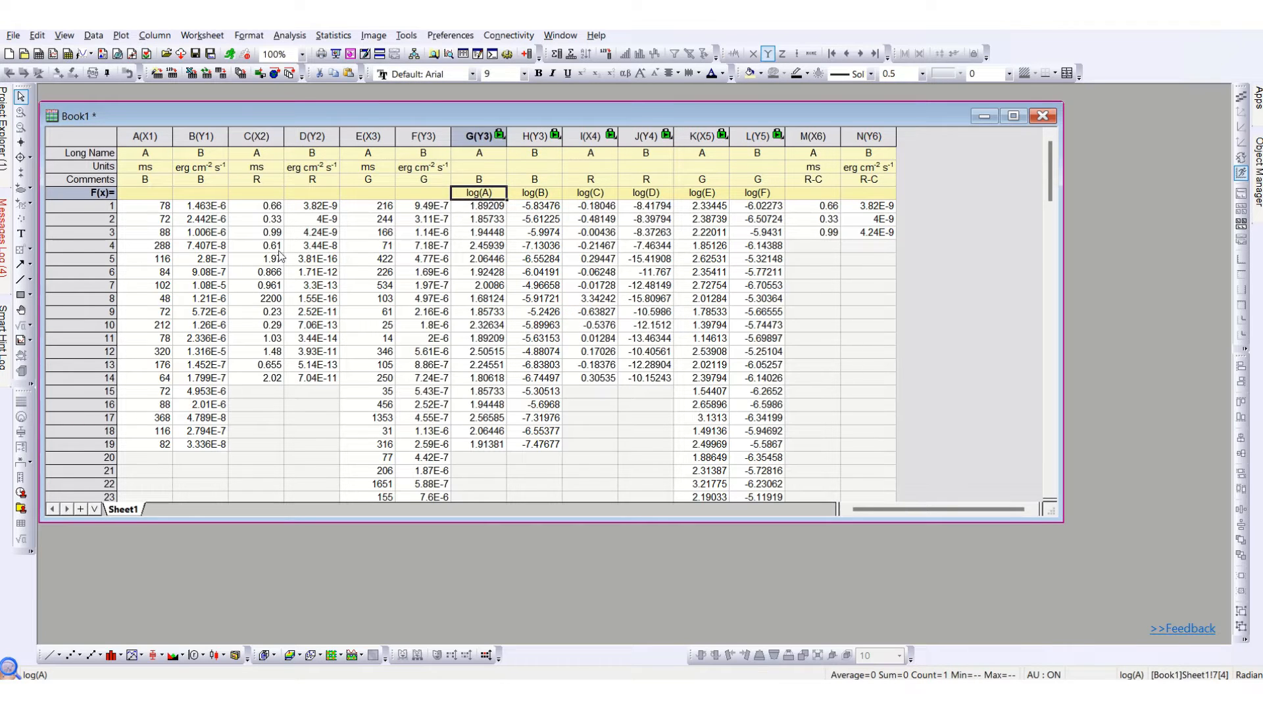
{"action": "left_click", "coordinate": [538, 194]}
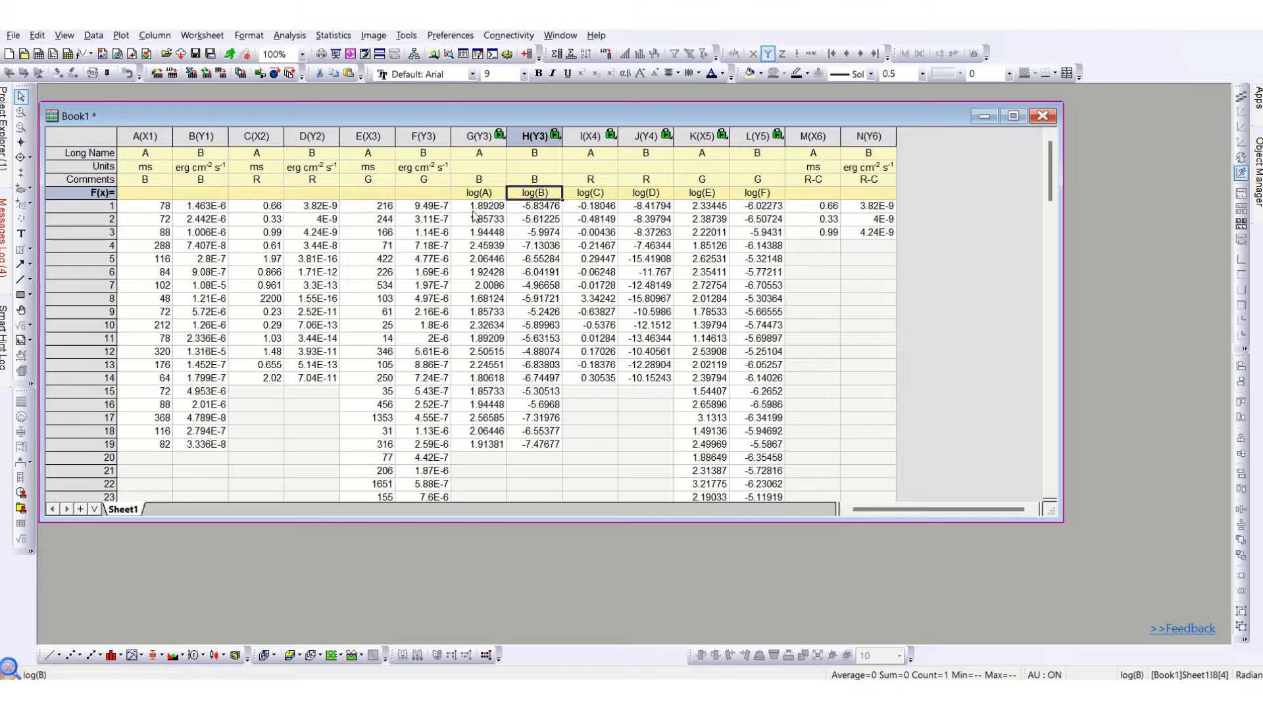
{"action": "left_click", "coordinate": [478, 136]}
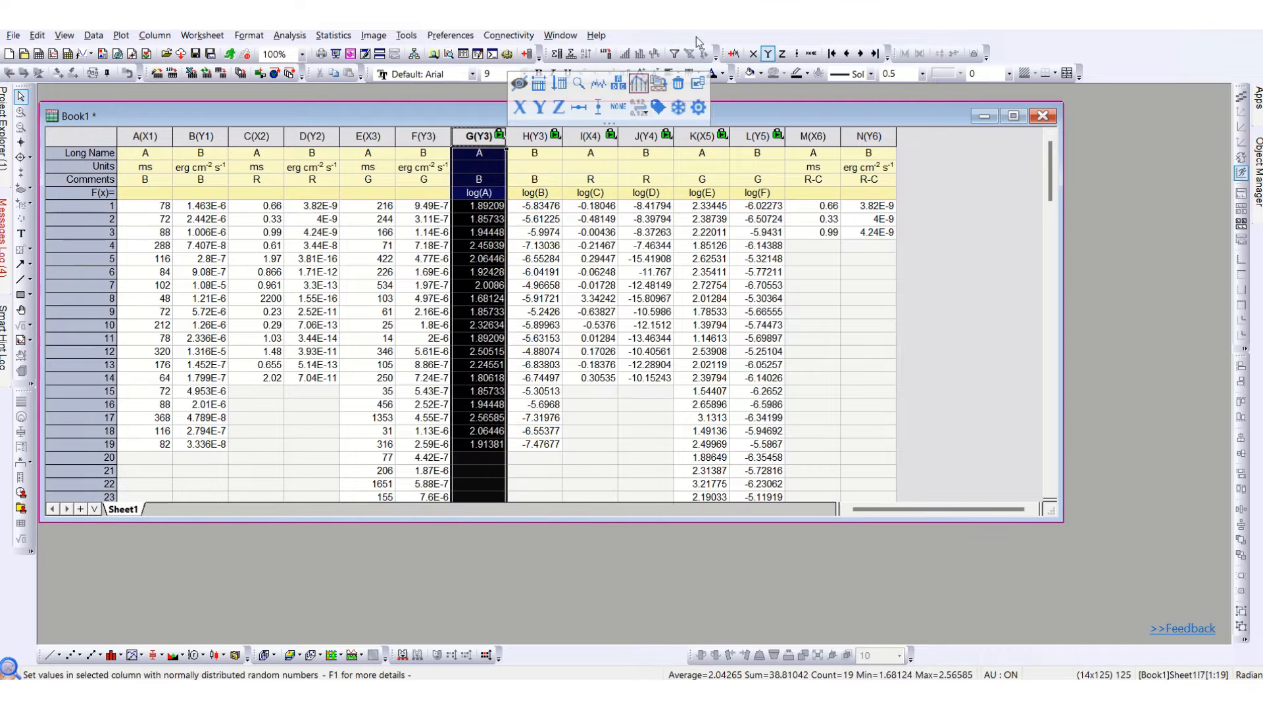
{"action": "left_click", "coordinate": [519, 107]}
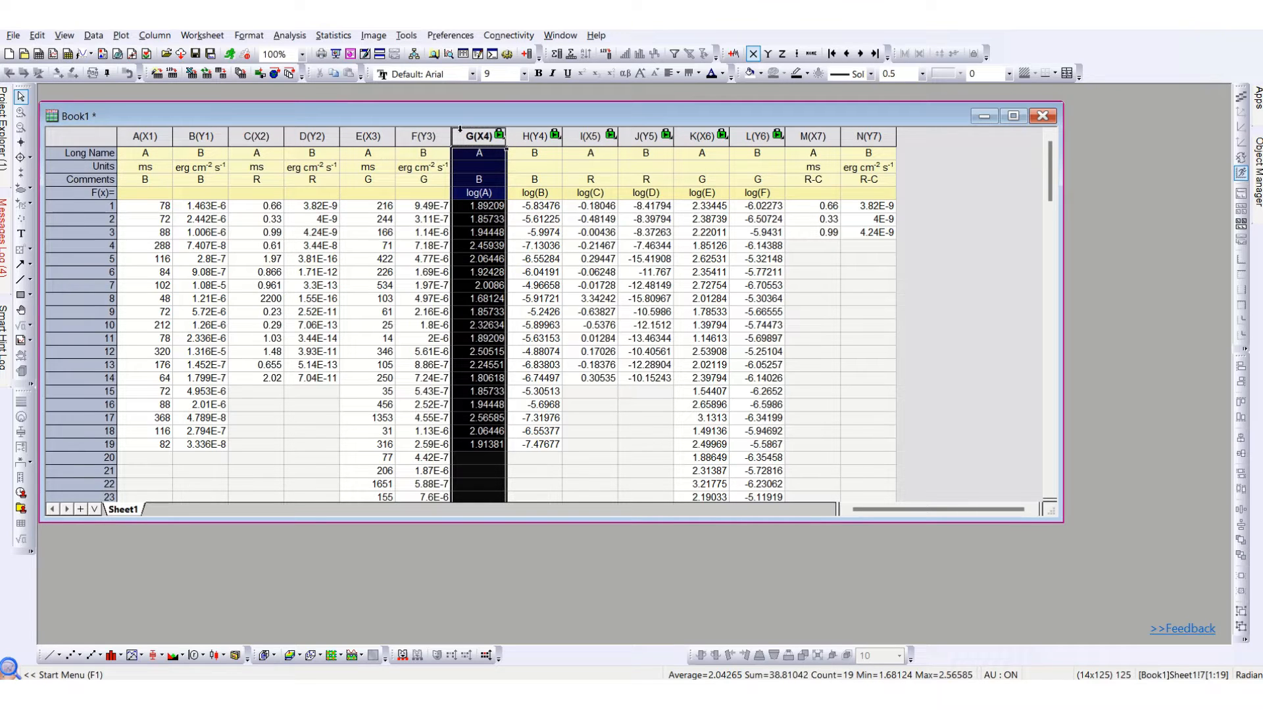
Create a contour-type 2D Kernel Density plot from columns G and H using the default theme settings.
{"action": "left_click_drag", "start_coordinate": [459, 129], "coordinate": [534, 136]}
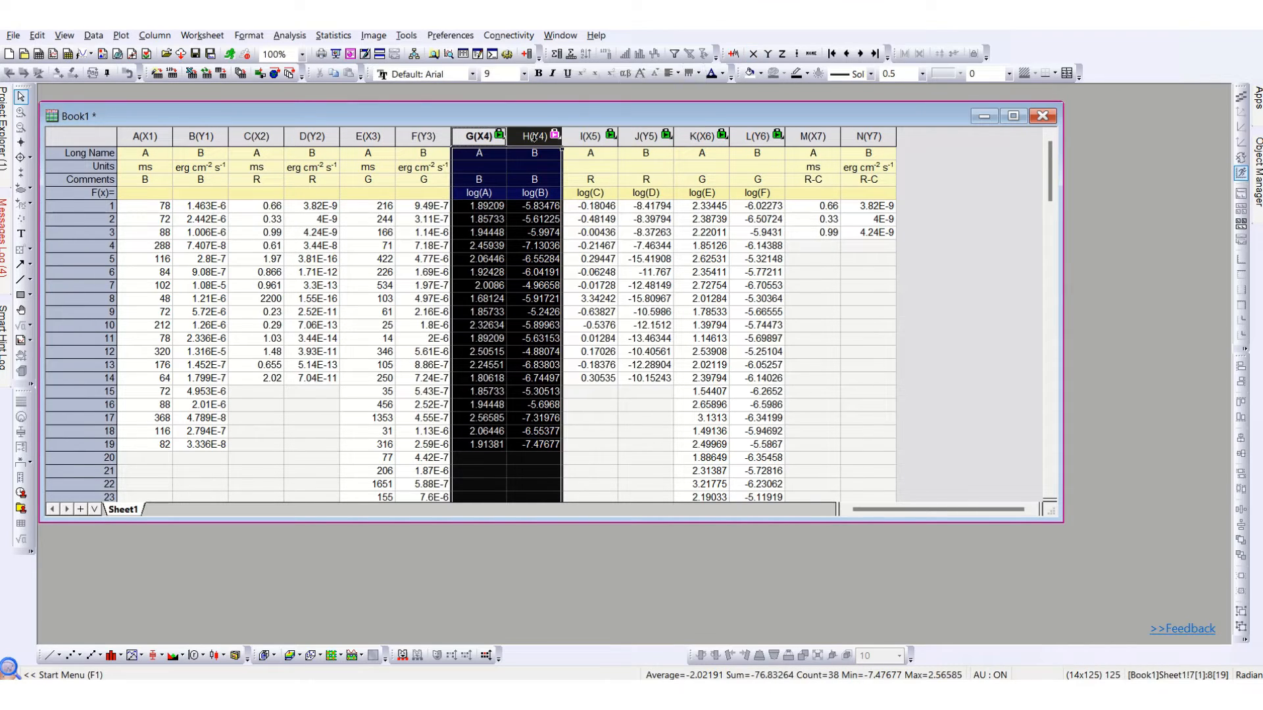
{"action": "left_click", "coordinate": [119, 36]}
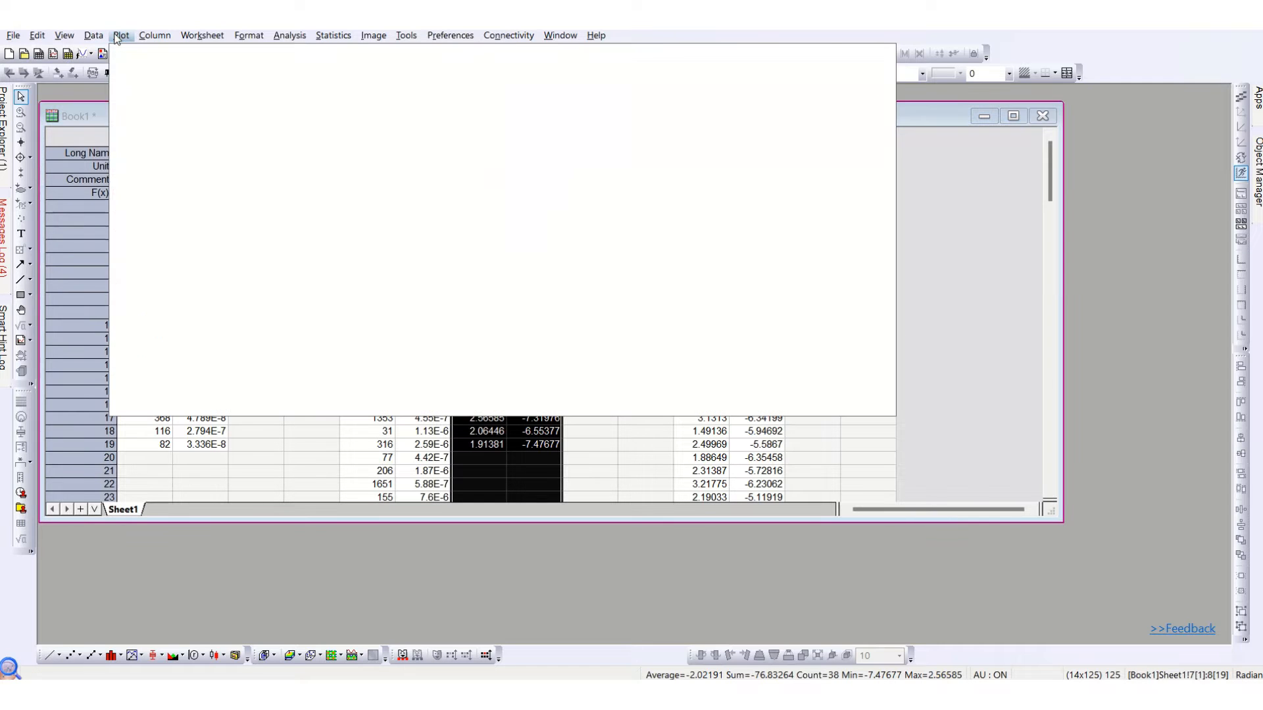
{"action": "mouse_move", "coordinate": [185, 192]}
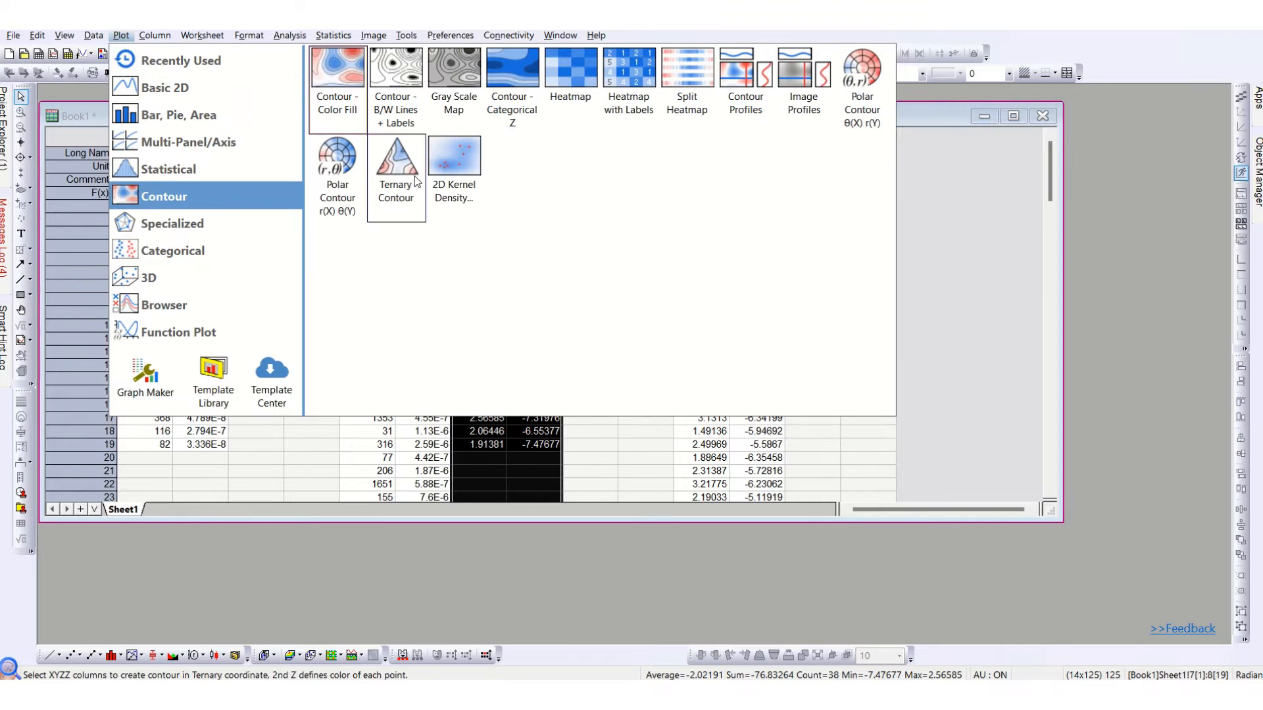
{"action": "left_click", "coordinate": [454, 164]}
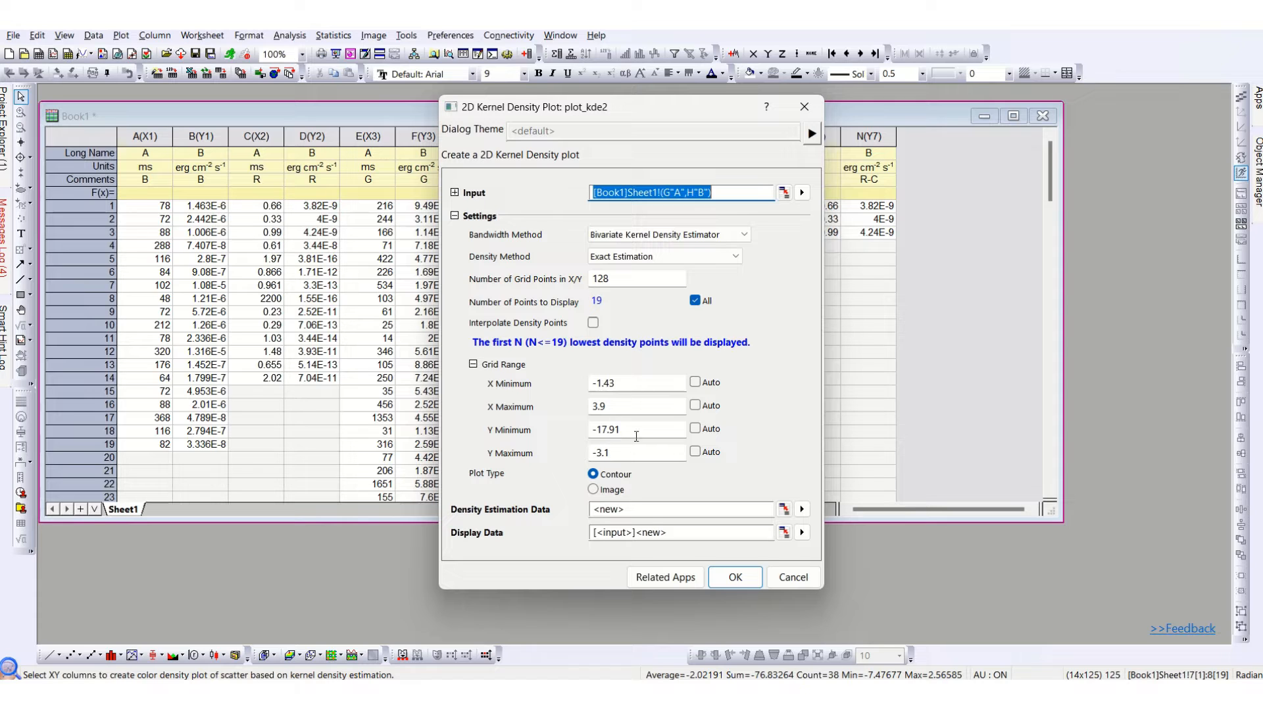
{"action": "left_click", "coordinate": [736, 579]}
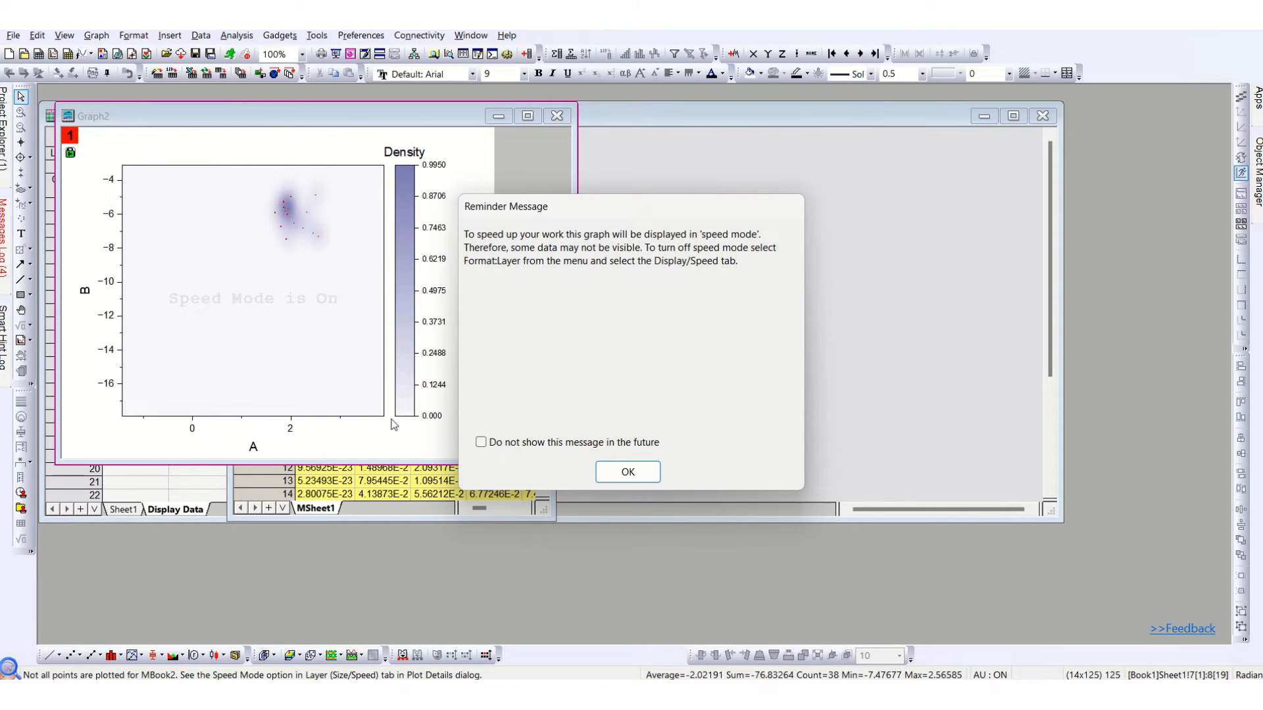
{"action": "left_click", "coordinate": [625, 473]}
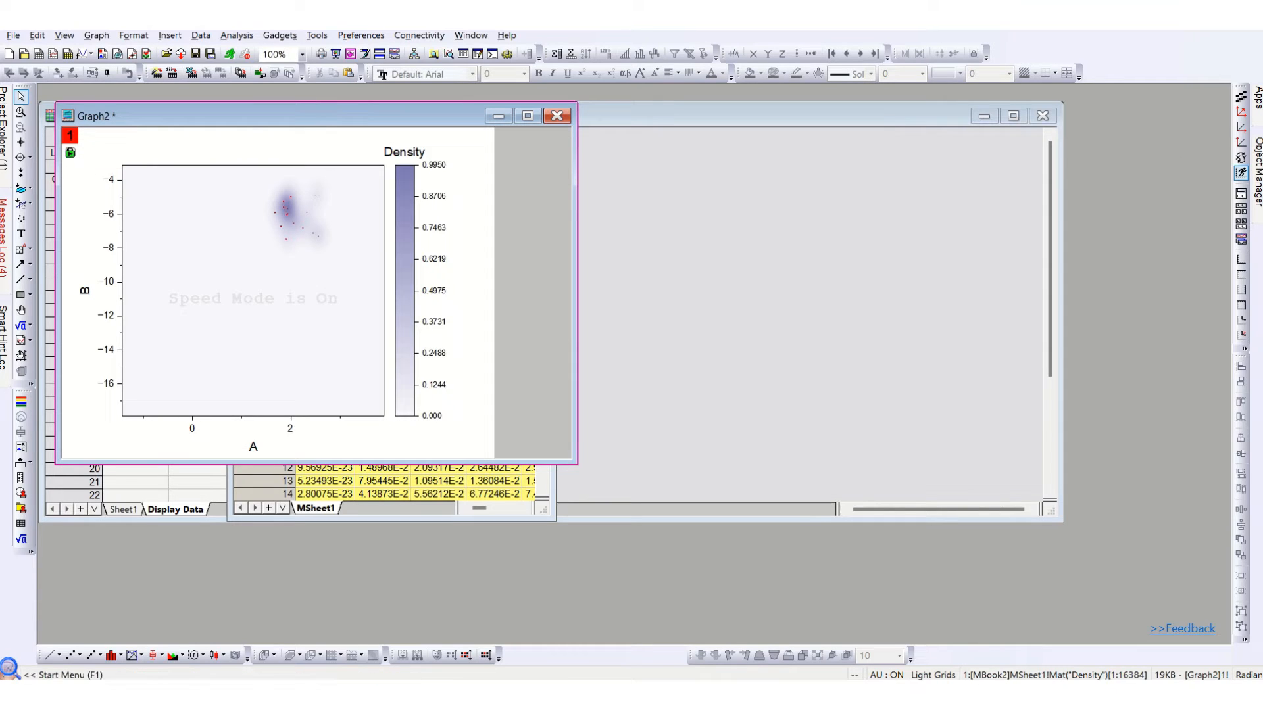
Turn off speed mode for the new density graph.
{"action": "left_click", "coordinate": [1241, 173]}
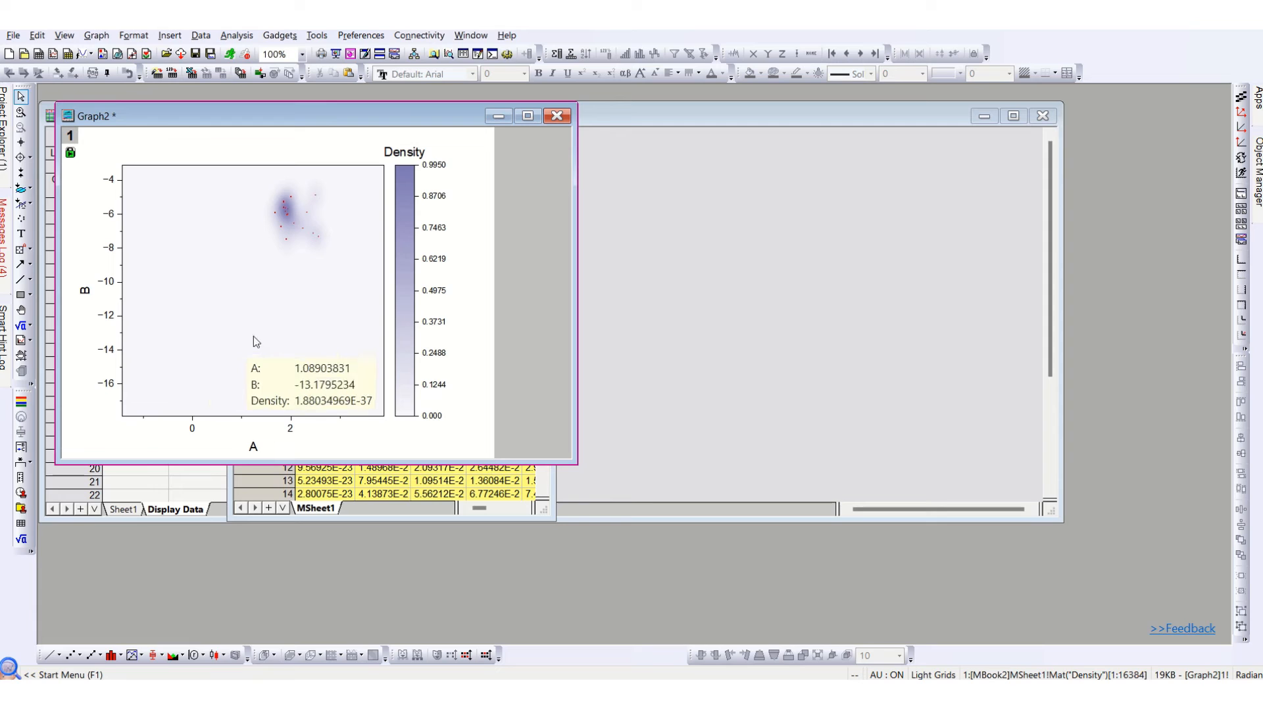
{"action": "right_click", "coordinate": [74, 139]}
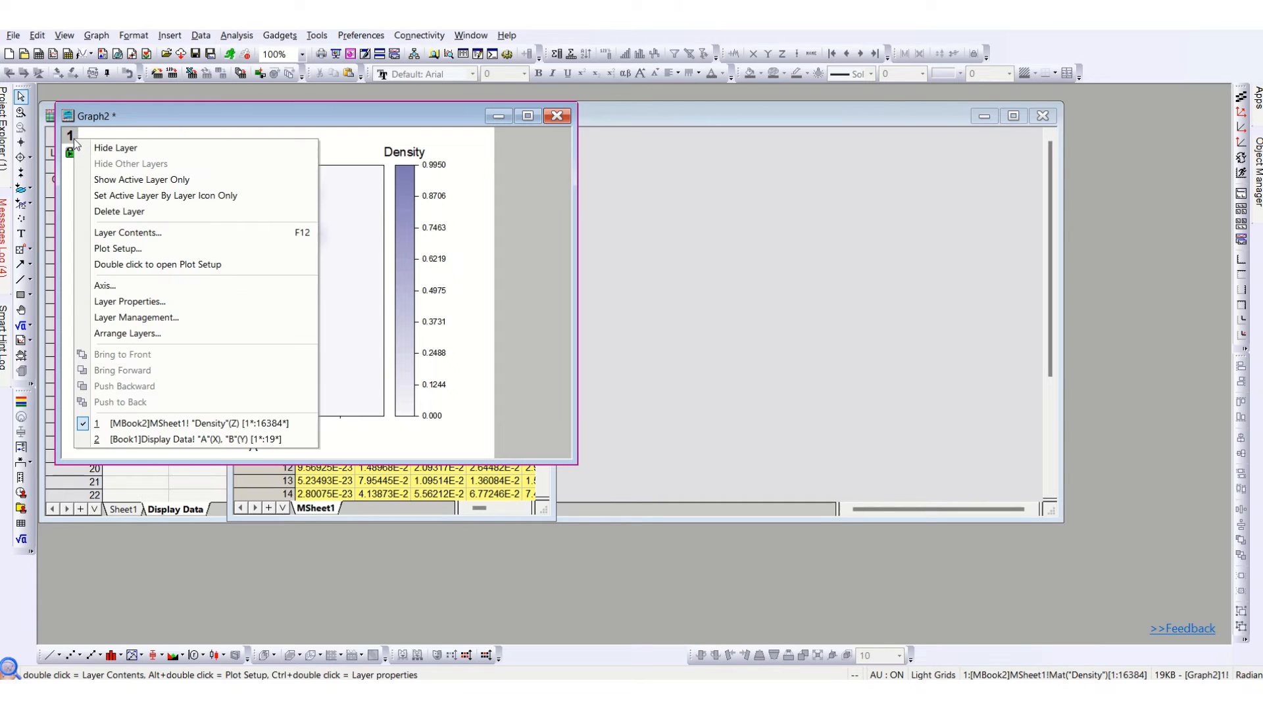
{"action": "left_click", "coordinate": [338, 119]}
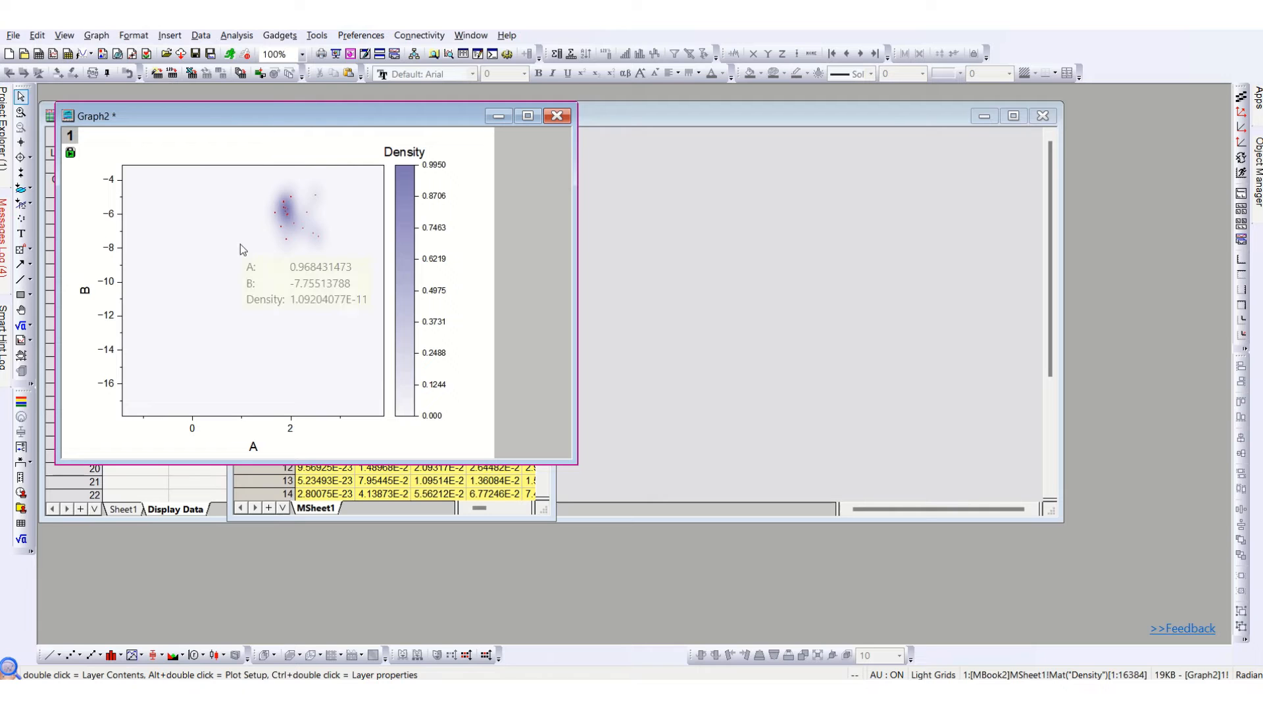
Move the graph window clear of the Display Data sheet and density matrix, keeping the graph active.
{"action": "left_click_drag", "start_coordinate": [192, 117], "coordinate": [742, 118]}
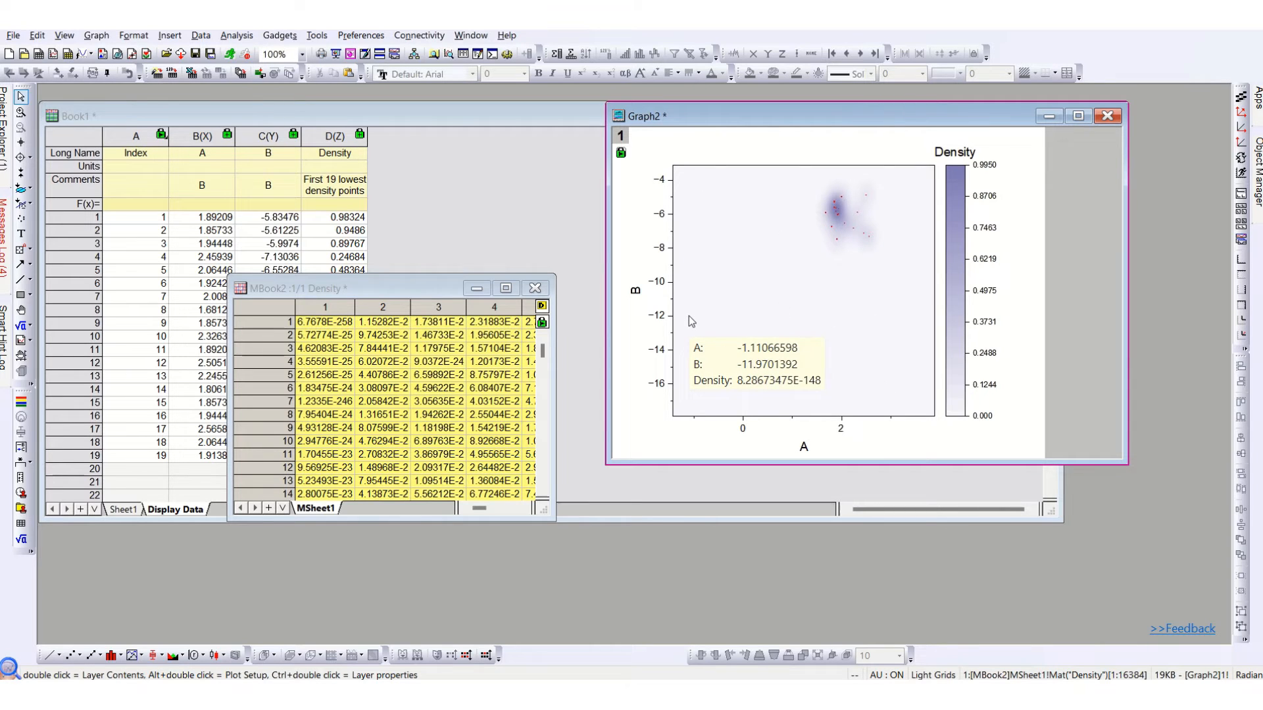
{"action": "left_click", "coordinate": [422, 277]}
{"action": "left_click", "coordinate": [704, 110]}
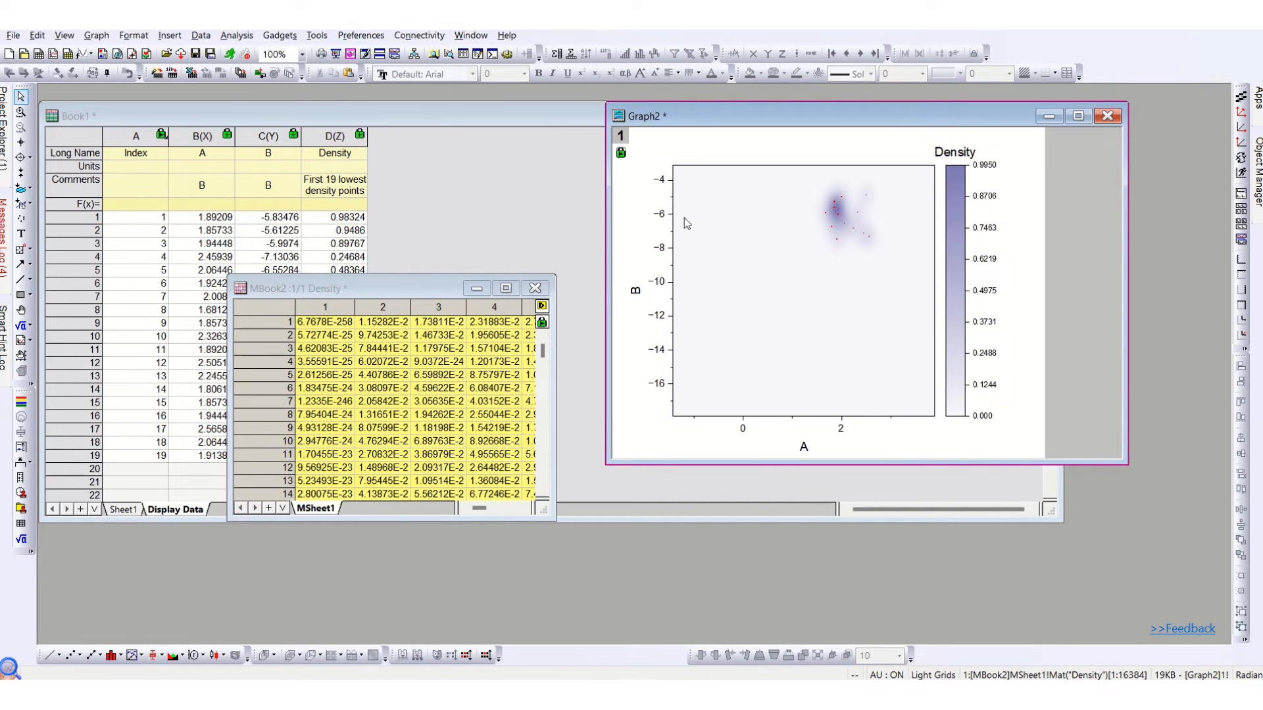
Set the long name of the new density graph window to B-2DKDE.
{"action": "right_click", "coordinate": [679, 113]}
{"action": "left_click", "coordinate": [700, 450]}
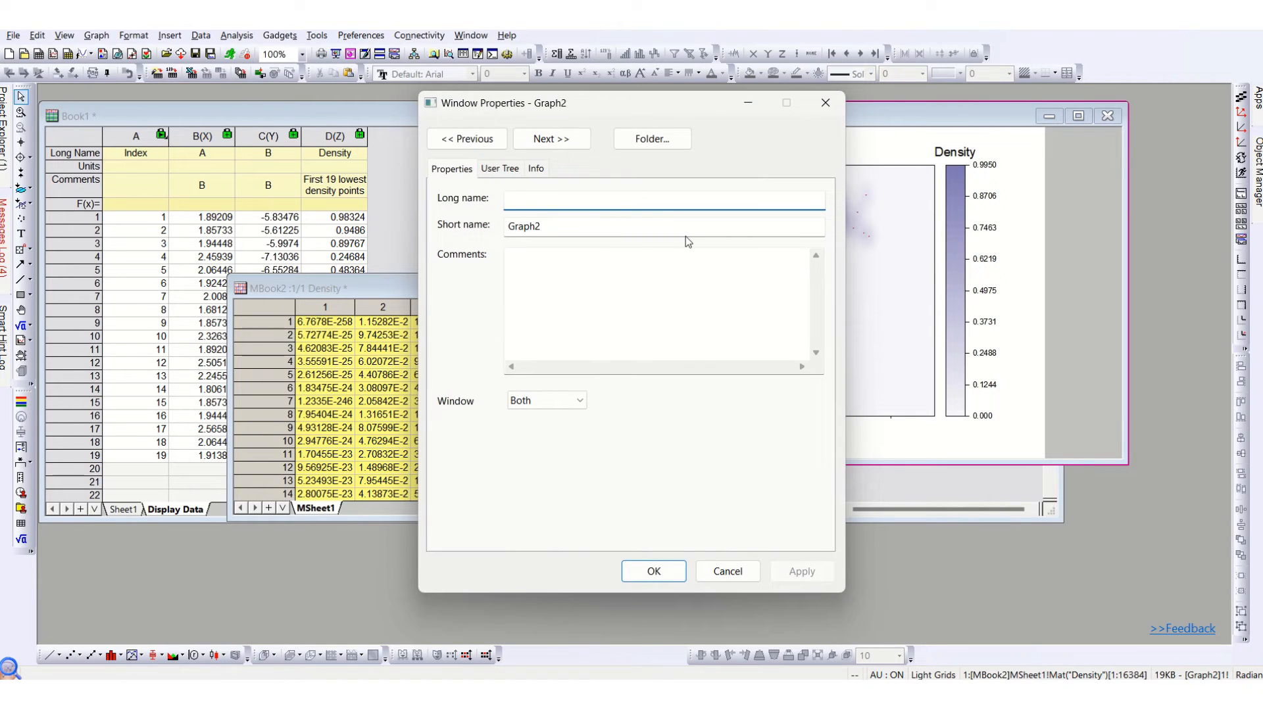
{"action": "type", "text": "B-2DKDE"}
{"action": "key", "text": "Return"}
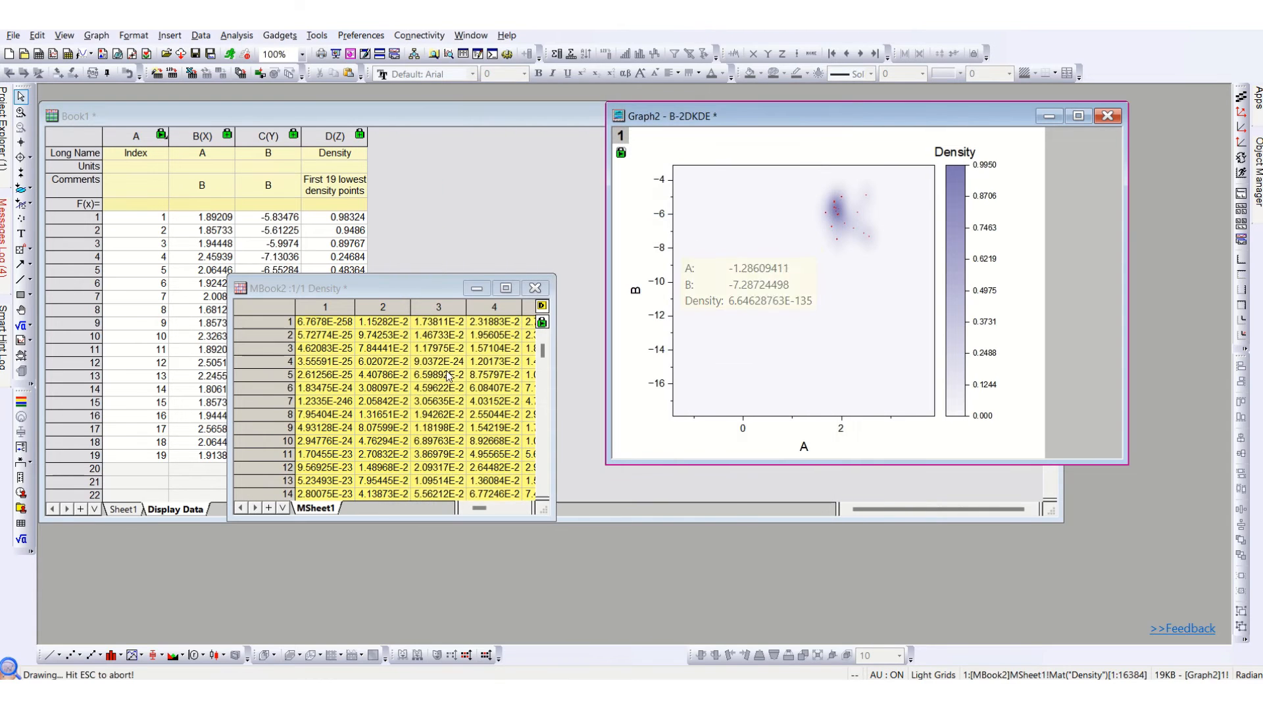
Set the long name of the density matrix window MBook2 to "B_Density MAtrix".
{"action": "left_click", "coordinate": [278, 285]}
{"action": "right_click", "coordinate": [279, 285]}
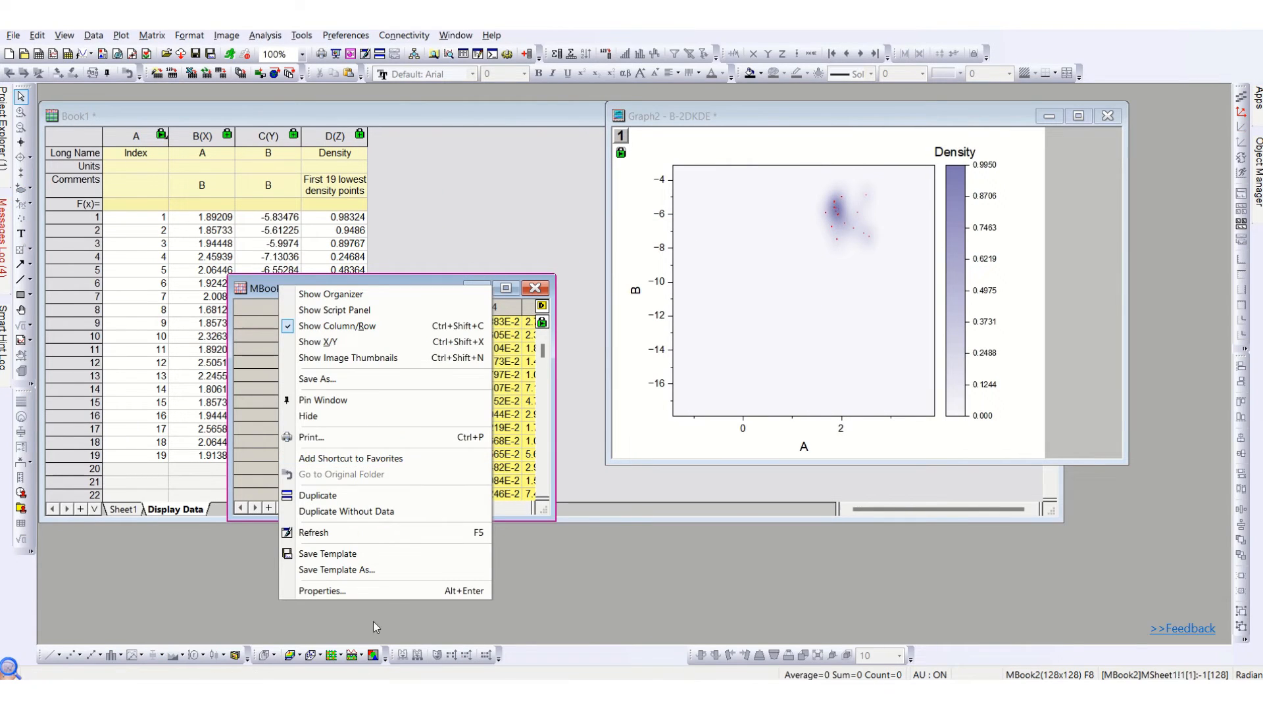
{"action": "left_click", "coordinate": [385, 591]}
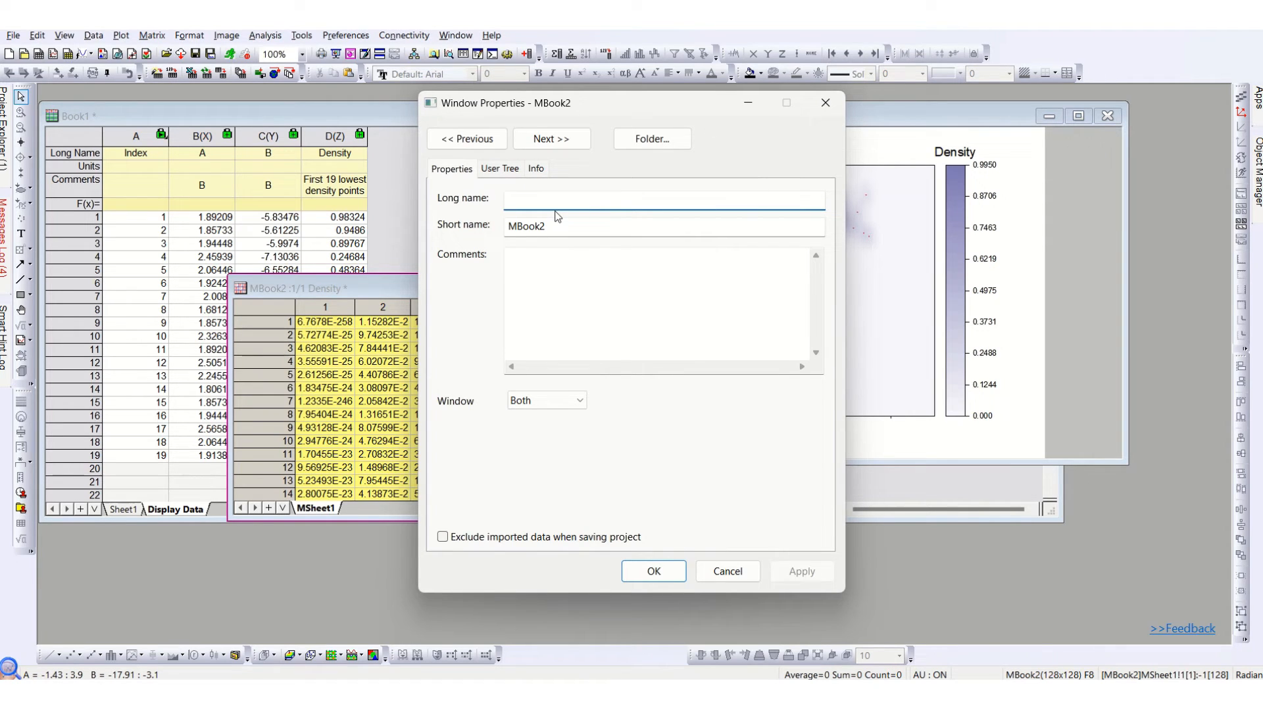
{"action": "type", "text": "B_G"}
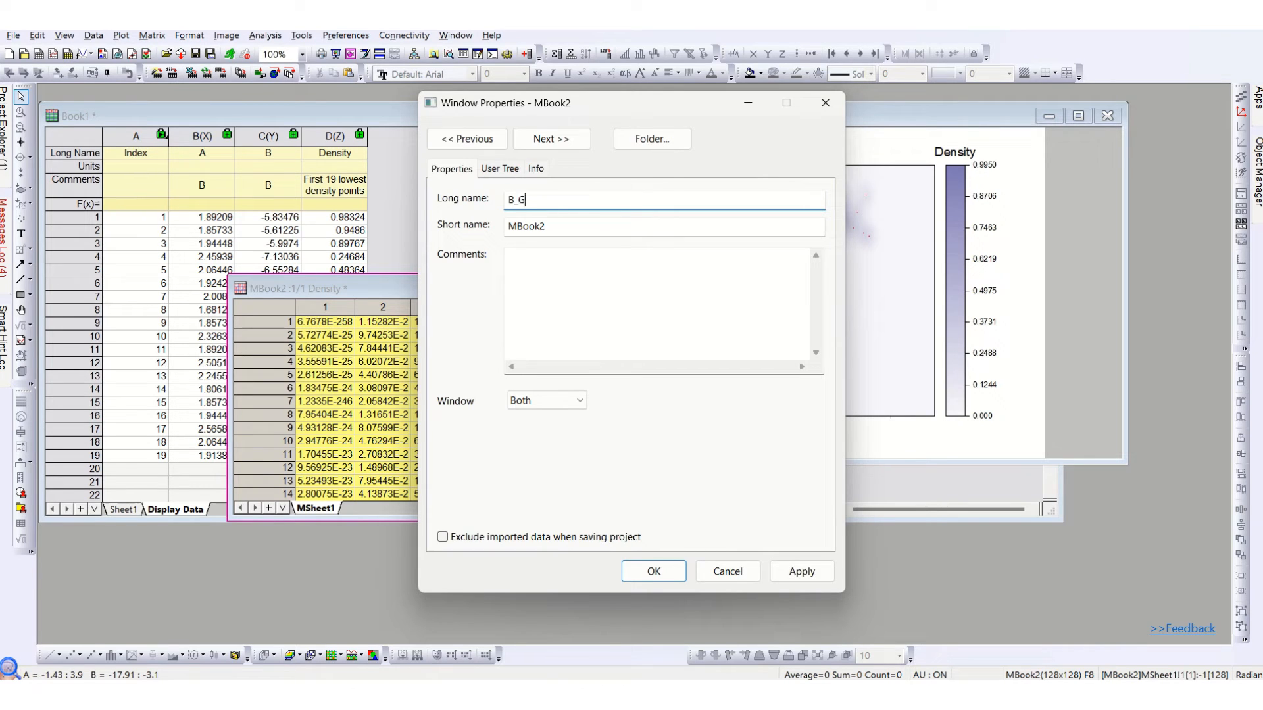
{"action": "key", "text": "BackSpace"}
{"action": "type", "text": "DEnsity"}
{"action": "key", "text": "BackSpace"}
{"action": "key", "text": "BackSpace"}
{"action": "key", "text": "BackSpace"}
{"action": "key", "text": "BackSpace"}
{"action": "key", "text": "BackSpace"}
{"action": "key", "text": "BackSpace"}
{"action": "type", "text": "ensity MAtrix"}
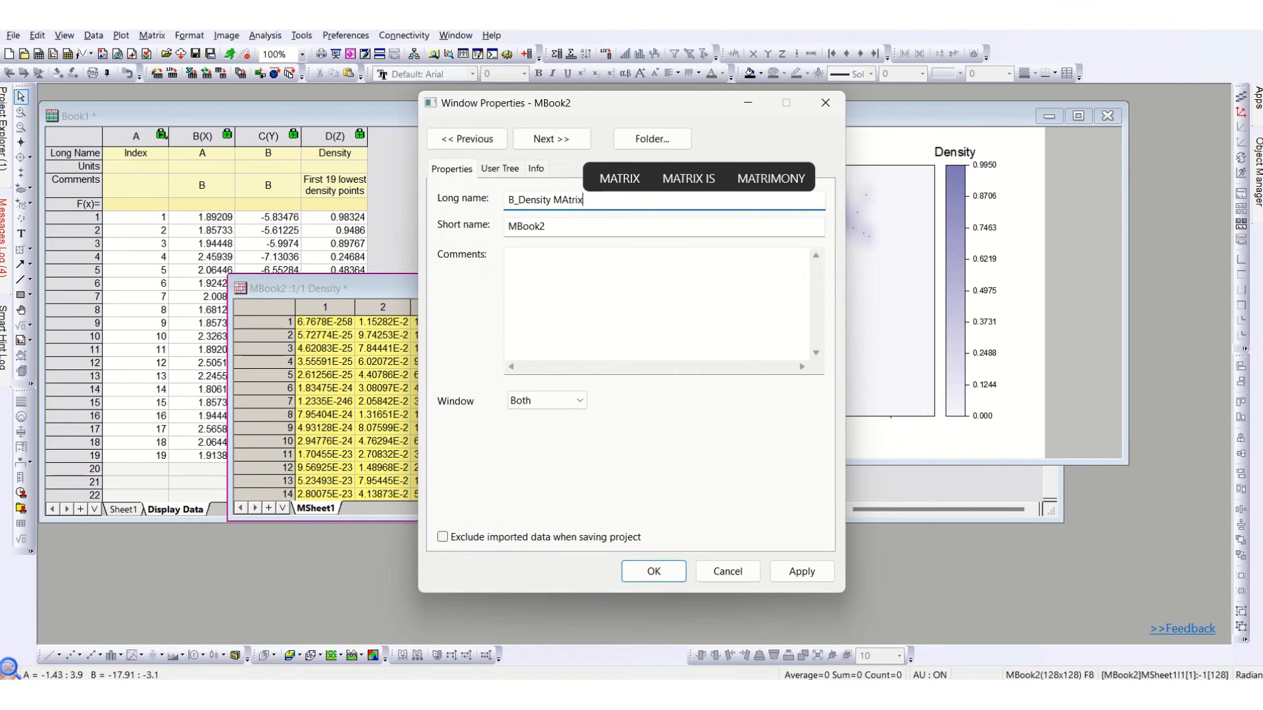
{"action": "key", "text": "Return"}
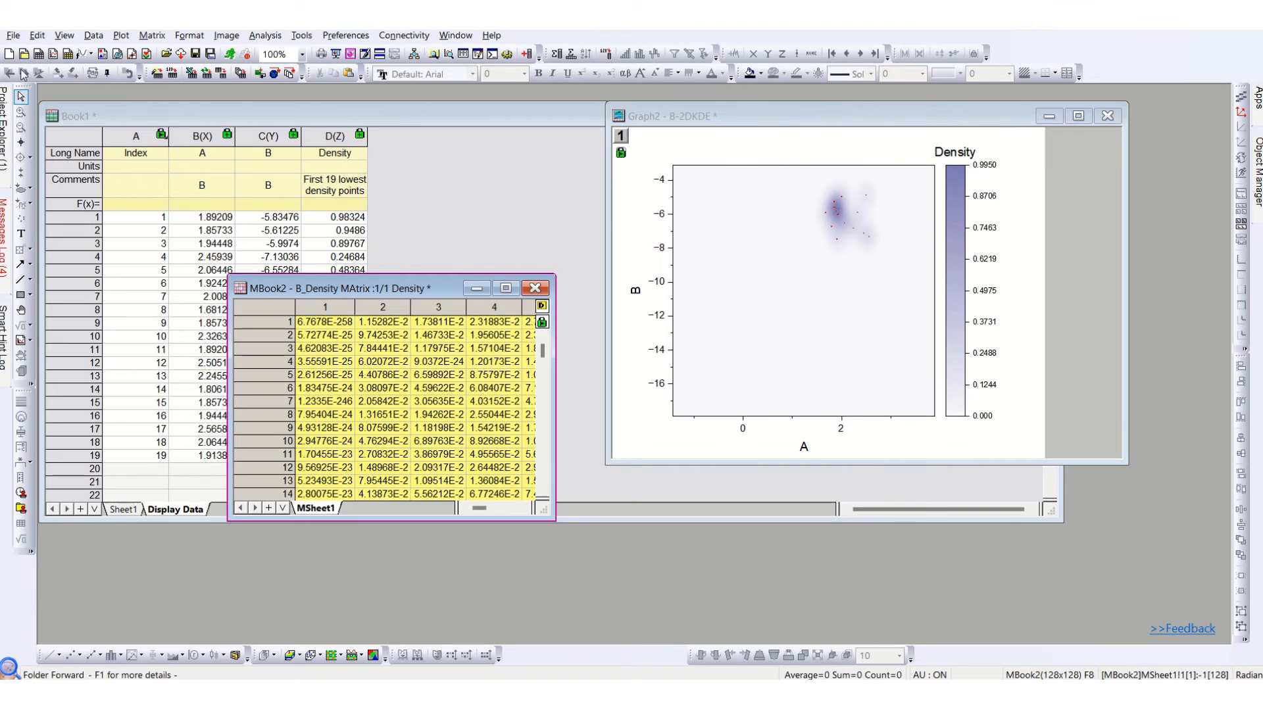
Check the renamed graph and matrix windows in the project's Folder1 listing.
{"action": "mouse_move", "coordinate": [3, 131]}
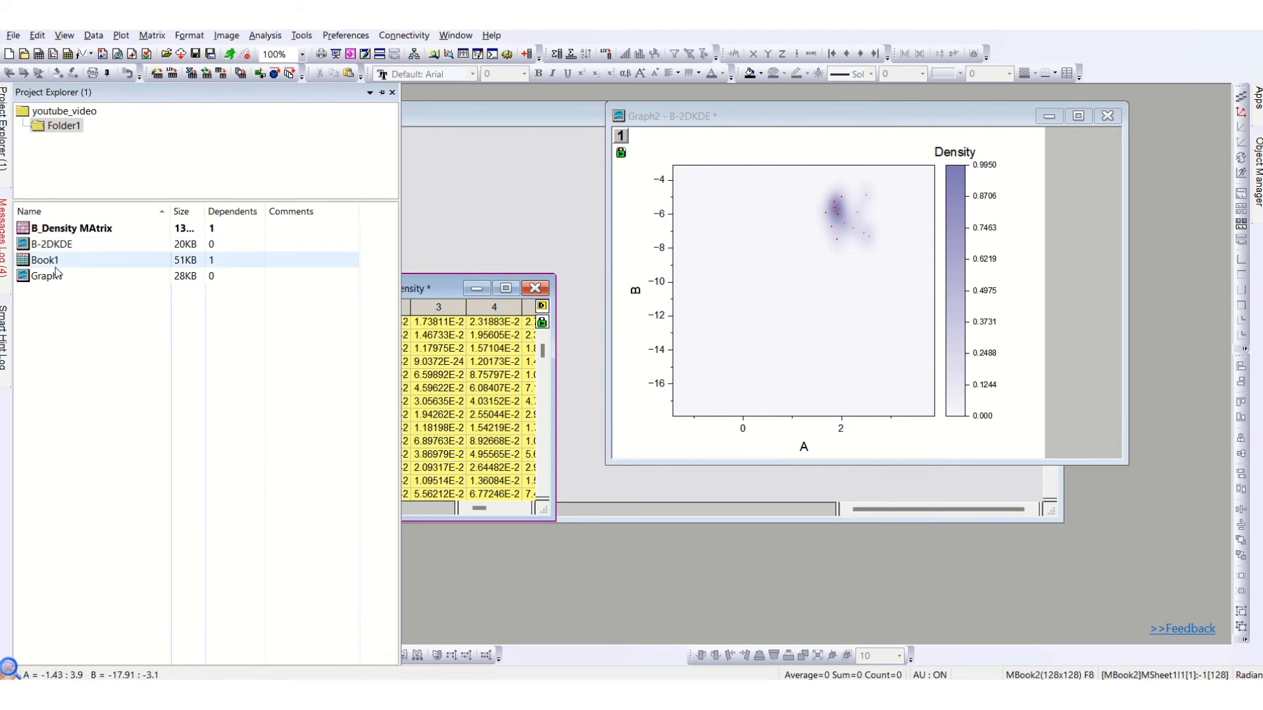
{"action": "left_click", "coordinate": [75, 235]}
{"action": "left_click", "coordinate": [69, 244]}
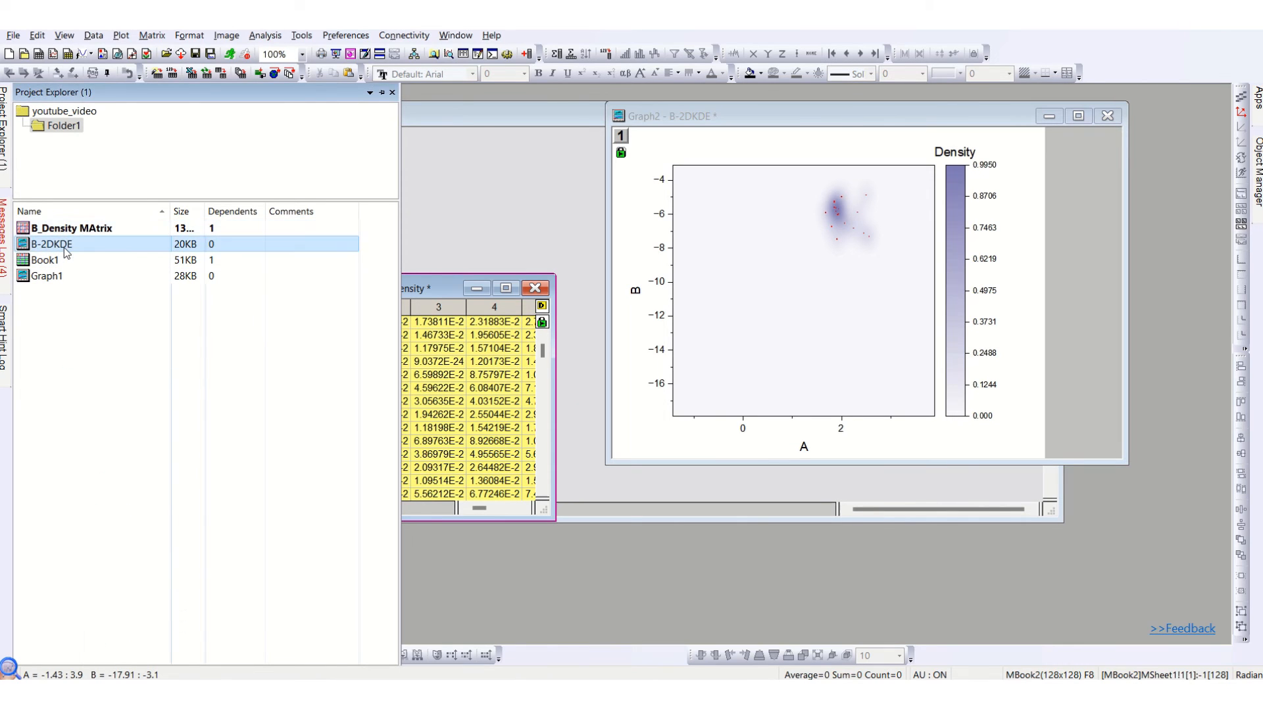
{"action": "left_click", "coordinate": [455, 296]}
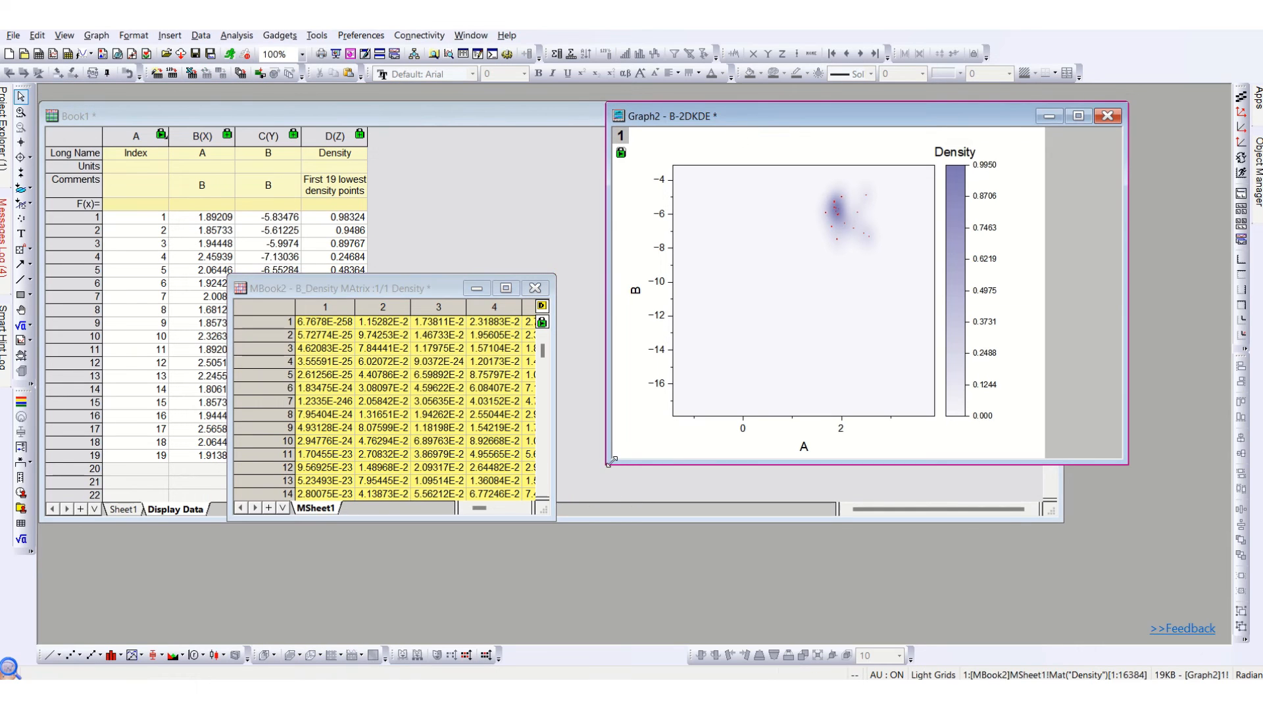
Shrink the B-2DKDE graph window to a thumbnail and move the density matrix window just below it, clear of the workbook data.
{"action": "left_click_drag", "start_coordinate": [607, 465], "coordinate": [1006, 221]}
{"action": "left_click_drag", "start_coordinate": [440, 288], "coordinate": [1135, 255]}
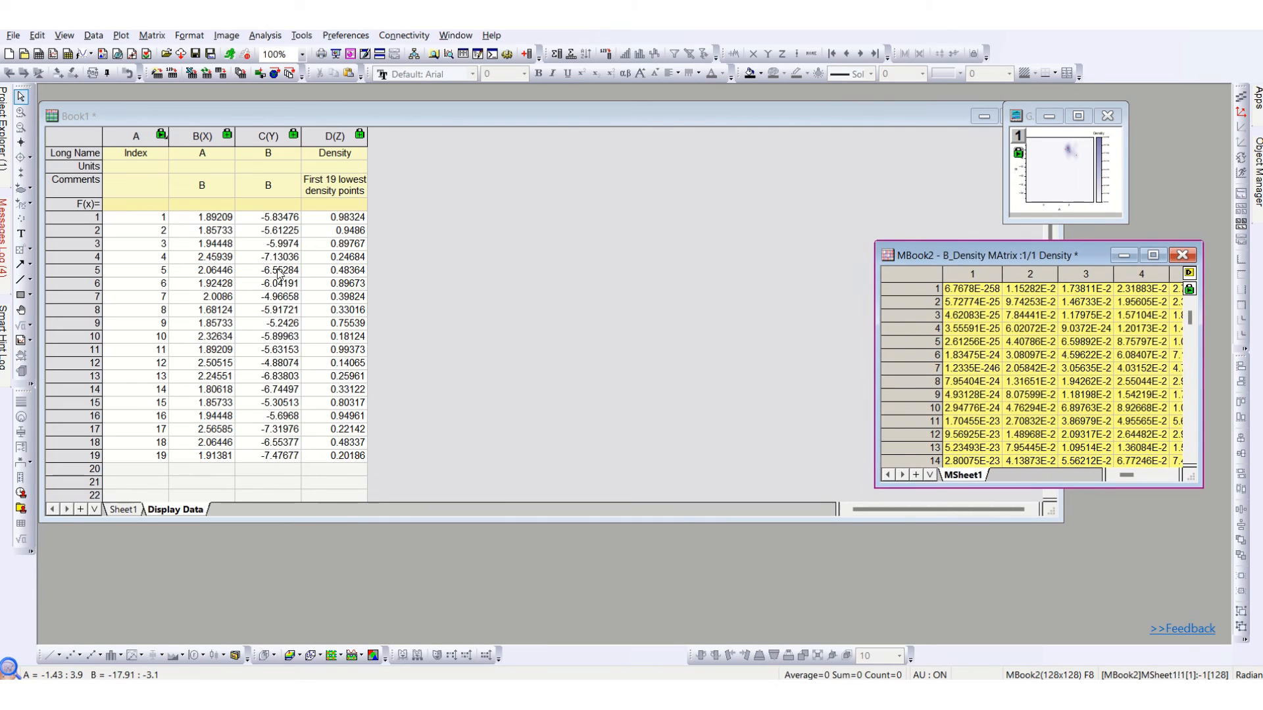
Go to Sheet1 of Book1 and select columns I and J, the log-transformed R data.
{"action": "left_click", "coordinate": [125, 509]}
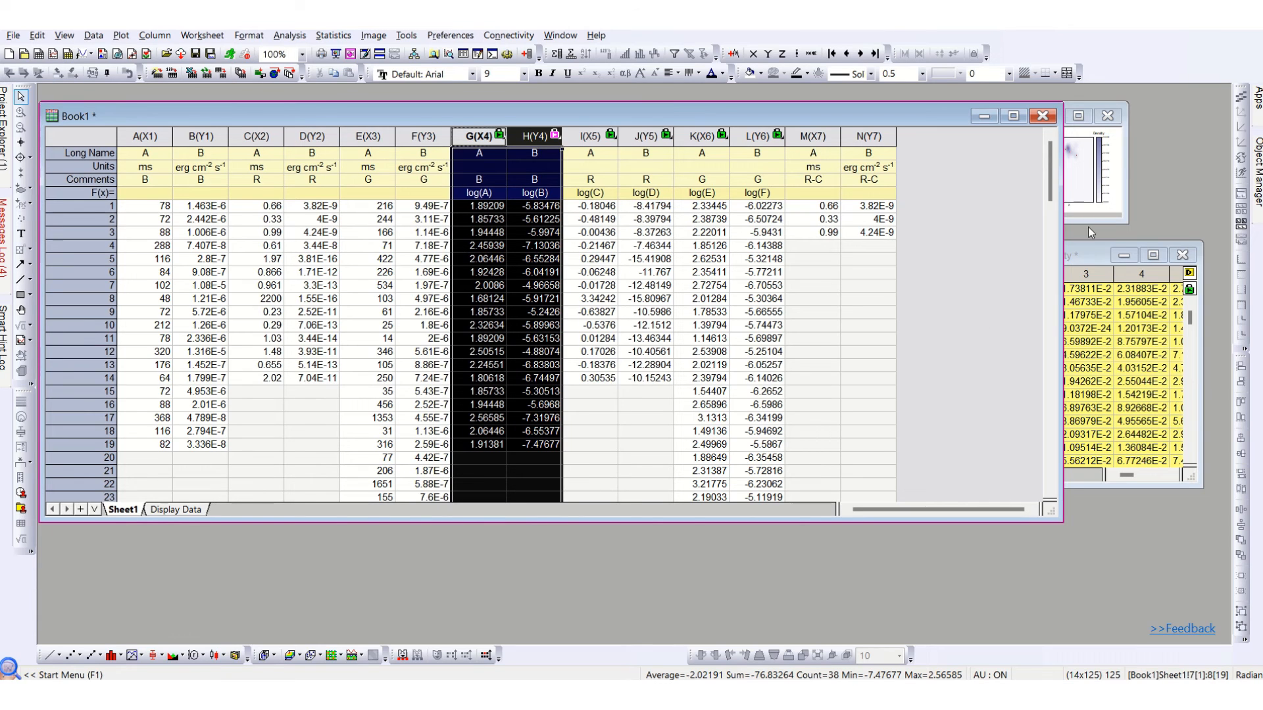
{"action": "left_click", "coordinate": [589, 182]}
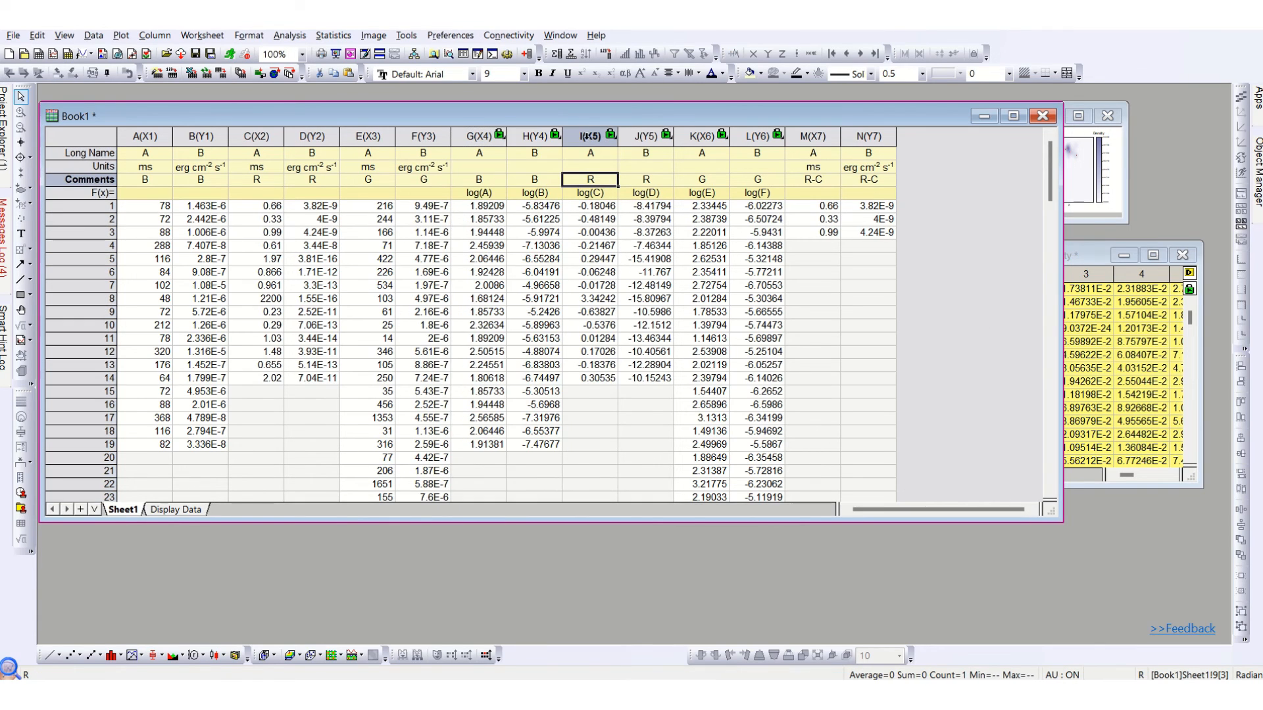
{"action": "left_click_drag", "start_coordinate": [586, 136], "coordinate": [635, 135]}
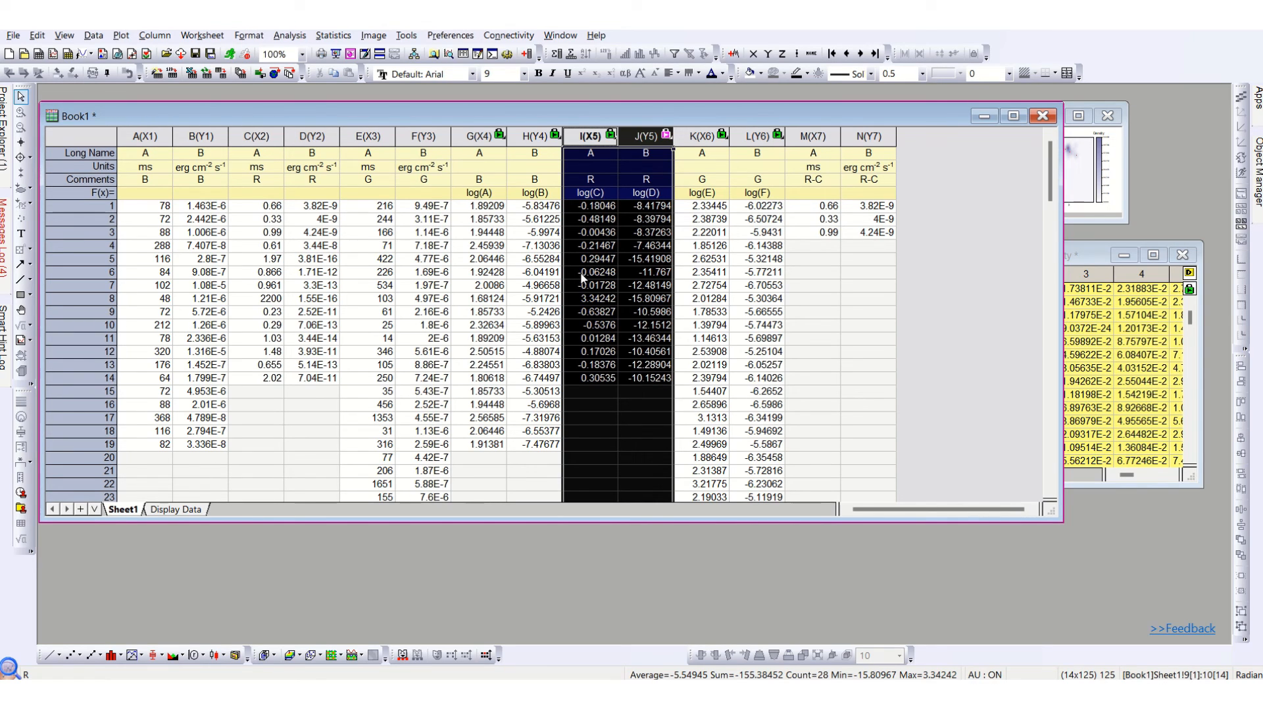
{"action": "left_click", "coordinate": [121, 35]}
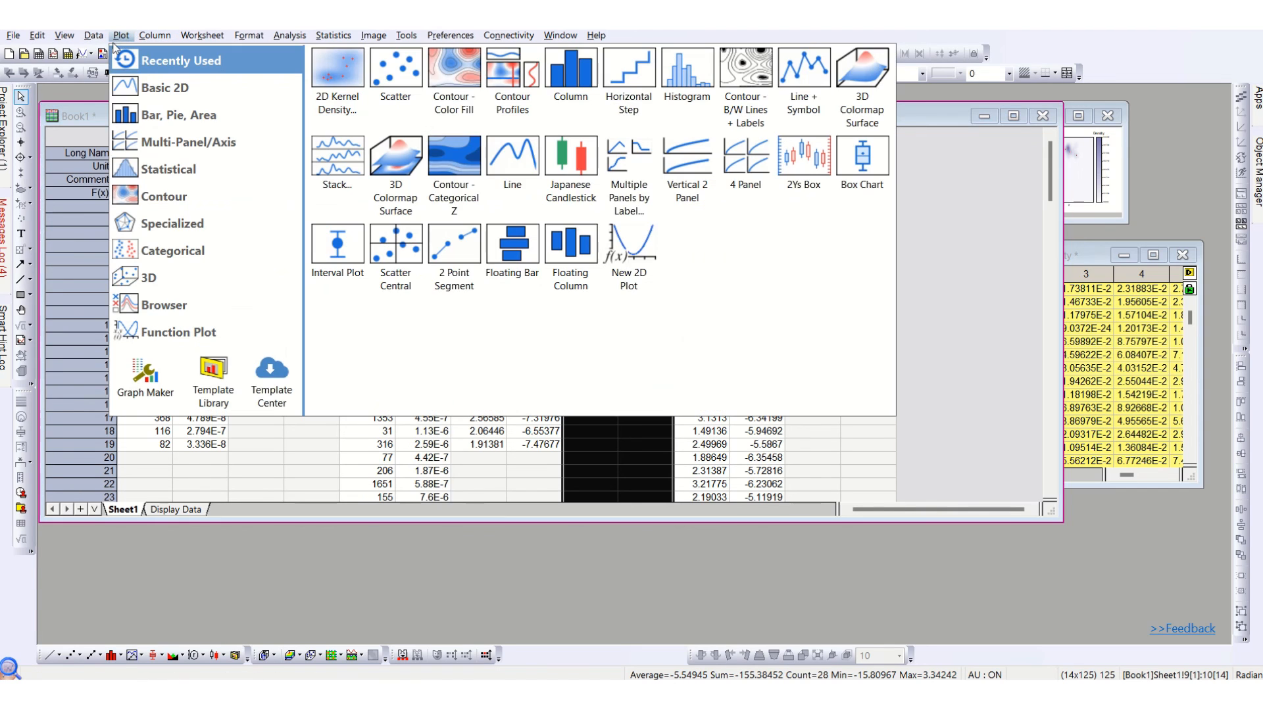
{"action": "mouse_move", "coordinate": [217, 196]}
{"action": "left_click", "coordinate": [337, 71]}
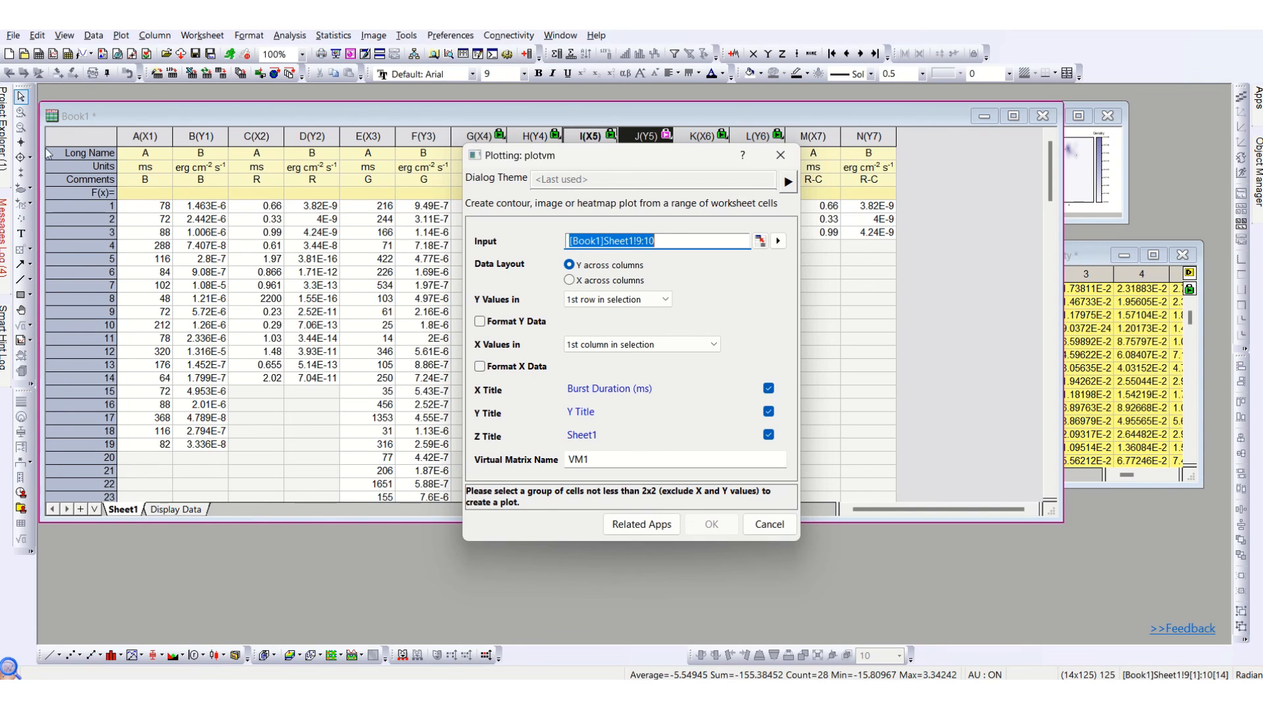
{"action": "left_click", "coordinate": [768, 524]}
Narrow the row header column of the B density matrix window.
{"action": "left_click", "coordinate": [1080, 263]}
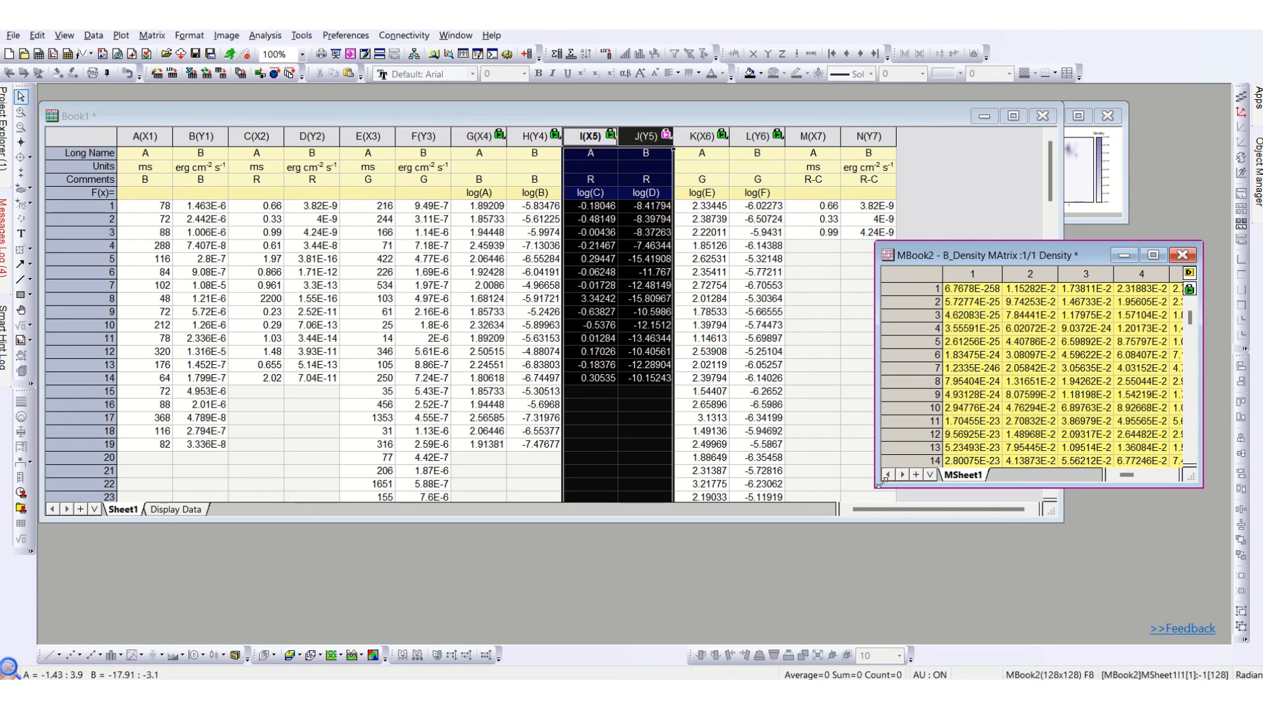
{"action": "left_click_drag", "start_coordinate": [943, 273], "coordinate": [913, 273]}
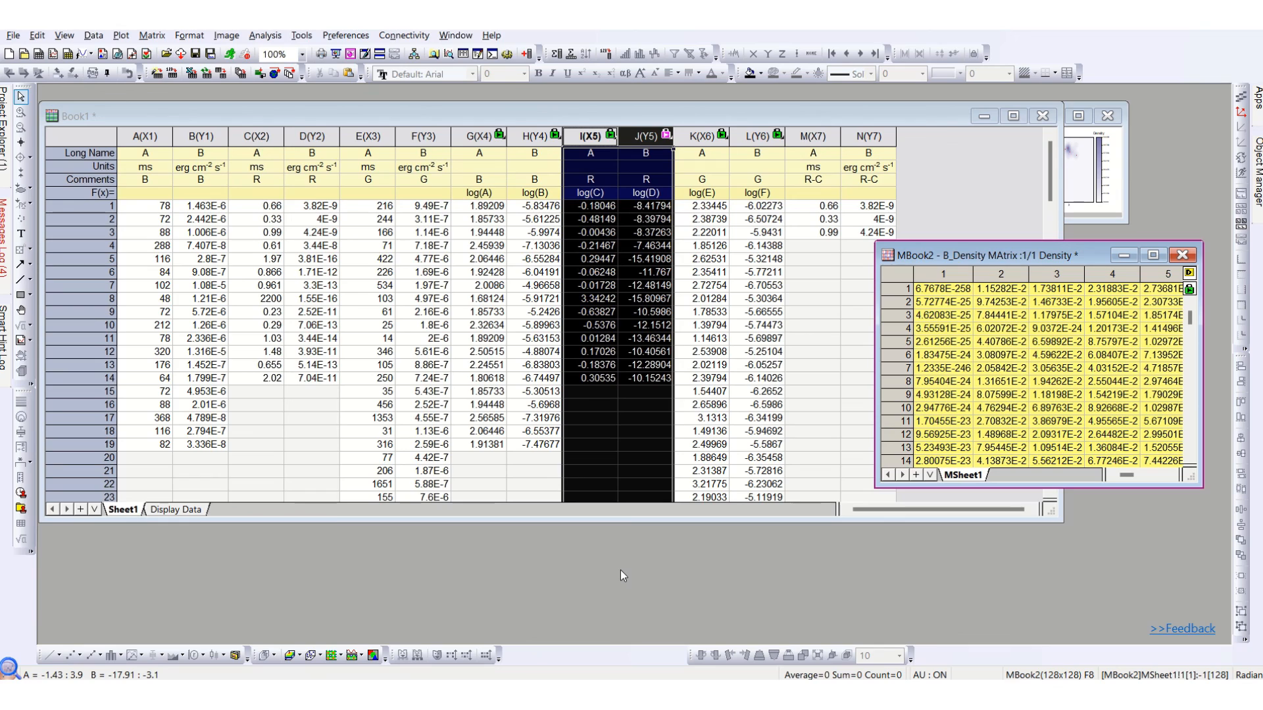